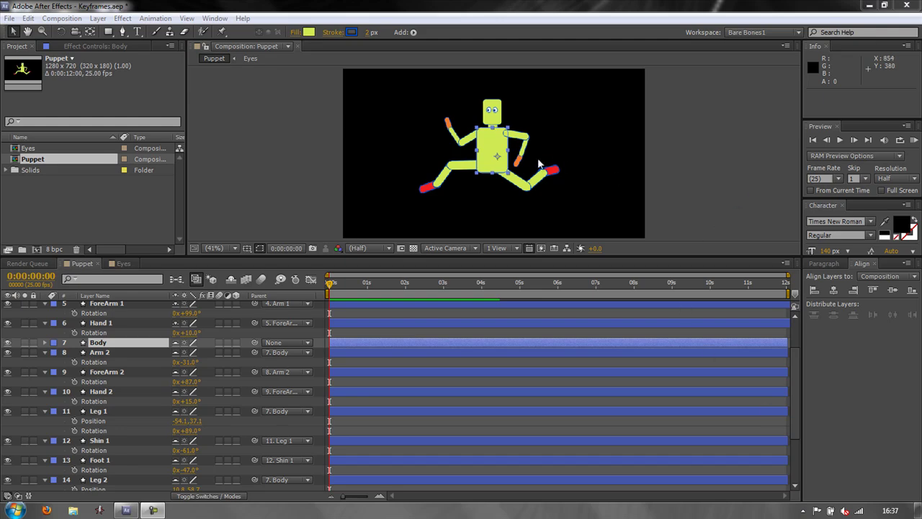
- Test-drag the Body layer in the viewer, undo the move, and preview the composition
{"action": "left_click", "coordinate": [113, 343]}
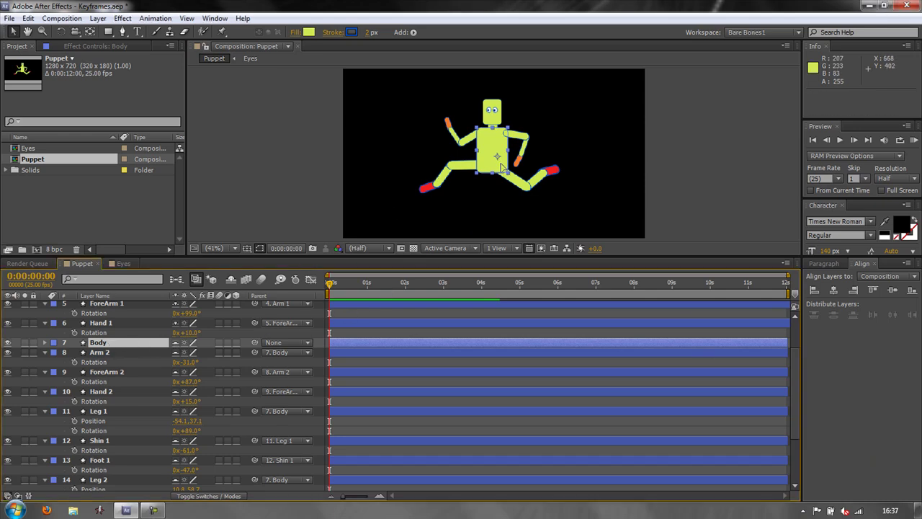
{"action": "mouse_move", "coordinate": [503, 163]}
{"action": "left_mouse_down"}
{"action": "mouse_move", "coordinate": [381, 165]}
{"action": "mouse_move", "coordinate": [488, 141]}
{"action": "mouse_move", "coordinate": [539, 163]}
{"action": "mouse_move", "coordinate": [519, 169]}
{"action": "left_mouse_up"}
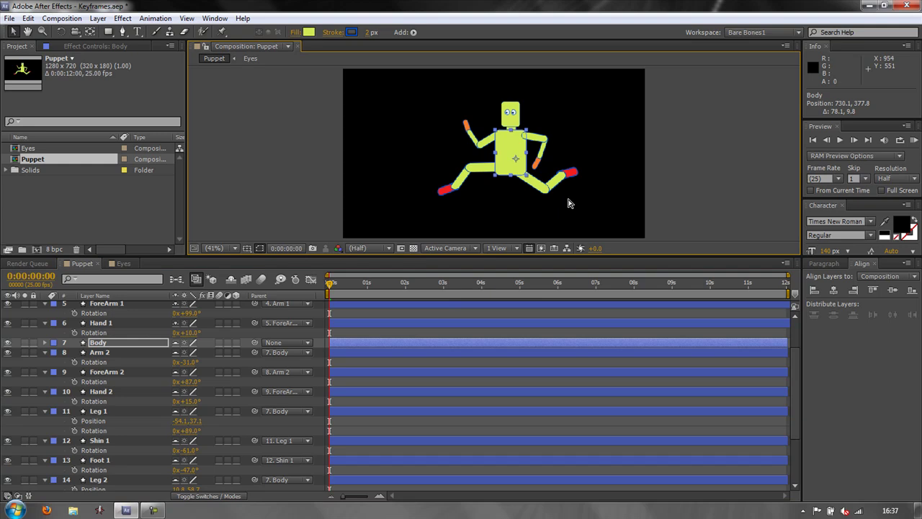
{"action": "key", "text": "ctrl+z"}
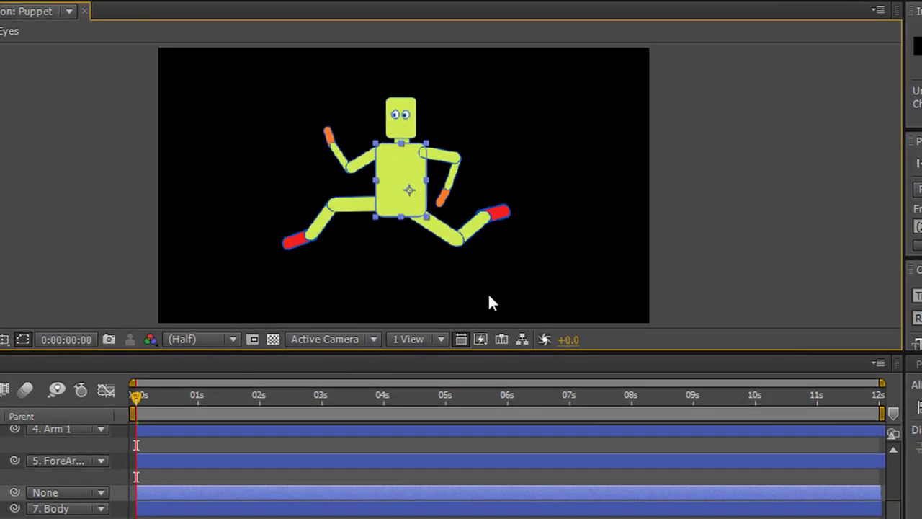
{"action": "key", "text": "space"}
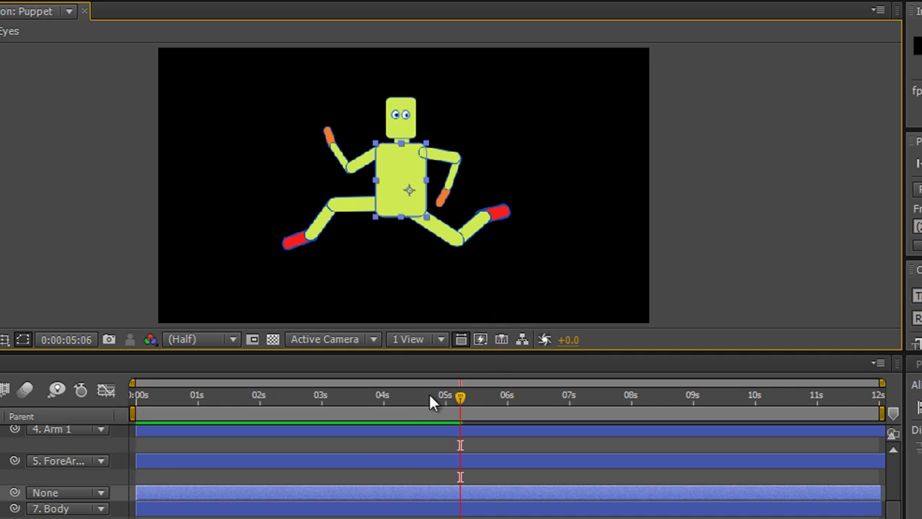
- Drag the playhead back to 0:00:00:00 at the start of the Puppet composition
{"action": "left_click_drag", "start_coordinate": [462, 394], "coordinate": [121, 437]}
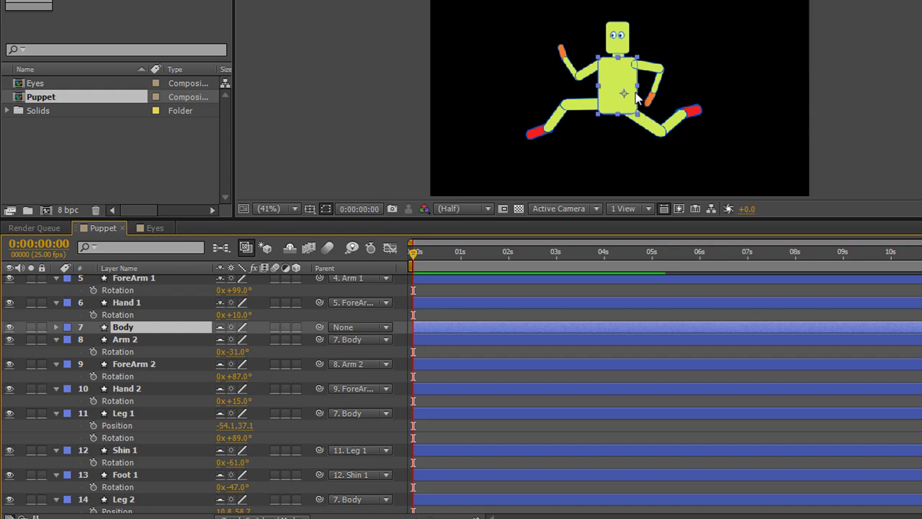
{"action": "scroll", "coordinate": [170, 360], "scroll_direction": "up", "scroll_amount": 2}
{"action": "scroll", "coordinate": [170, 364], "scroll_direction": "down", "scroll_amount": 3}
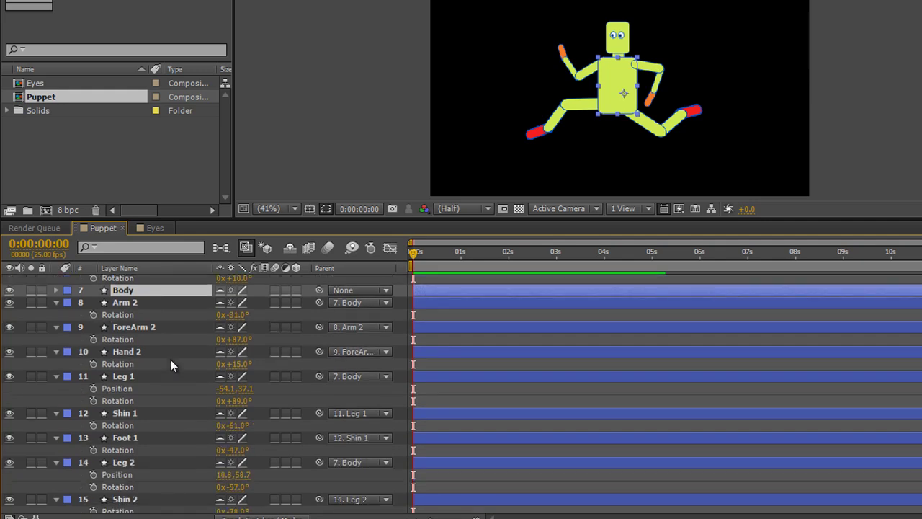
{"action": "scroll", "coordinate": [170, 365], "scroll_direction": "down", "scroll_amount": 1}
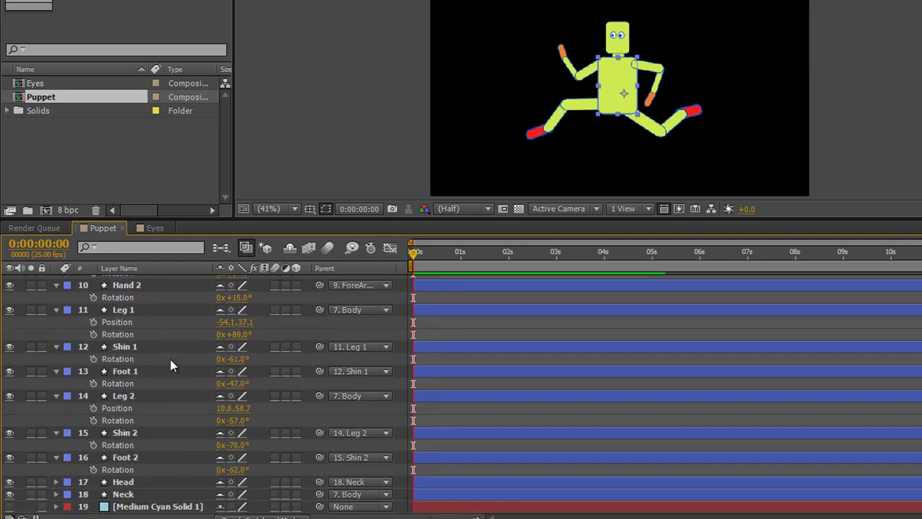
{"action": "left_click", "coordinate": [128, 309]}
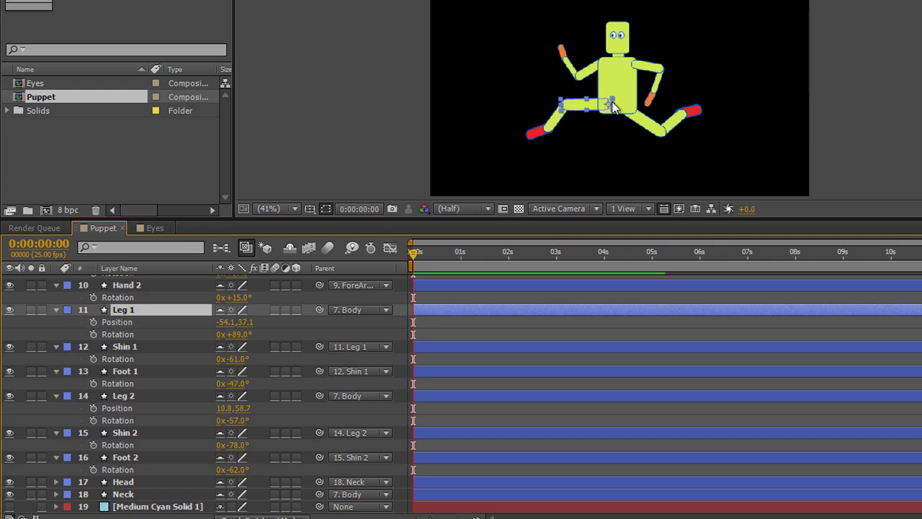
{"action": "left_click", "coordinate": [123, 397]}
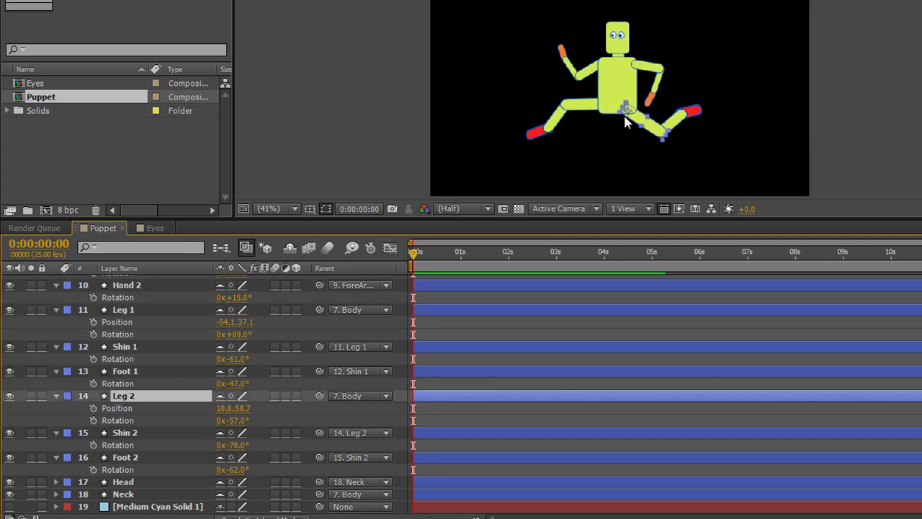
{"action": "left_click", "coordinate": [136, 311], "text": "ctrl"}
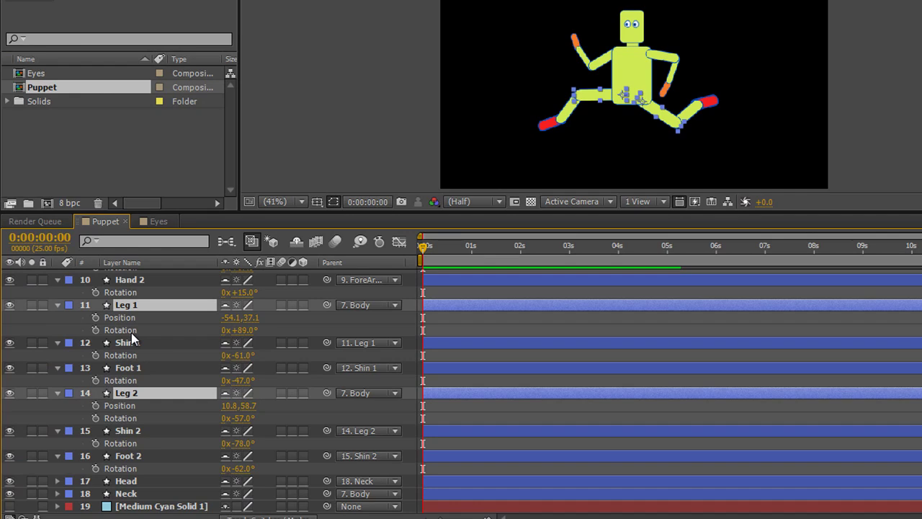
{"action": "left_click", "coordinate": [126, 344]}
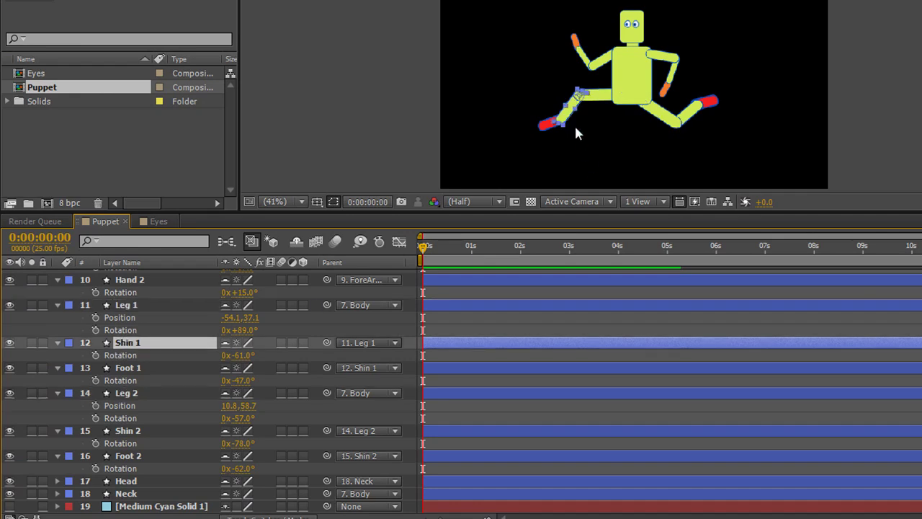
{"action": "left_click", "coordinate": [128, 368]}
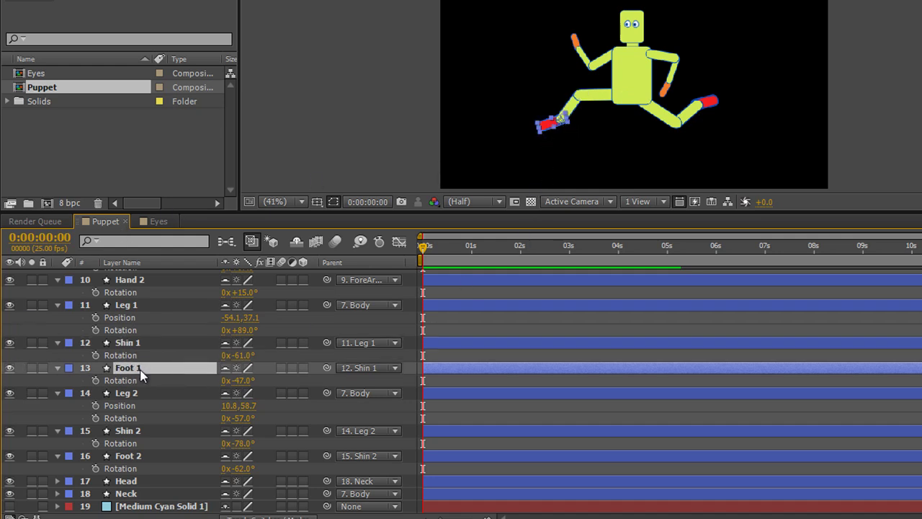
{"action": "left_click", "coordinate": [130, 307]}
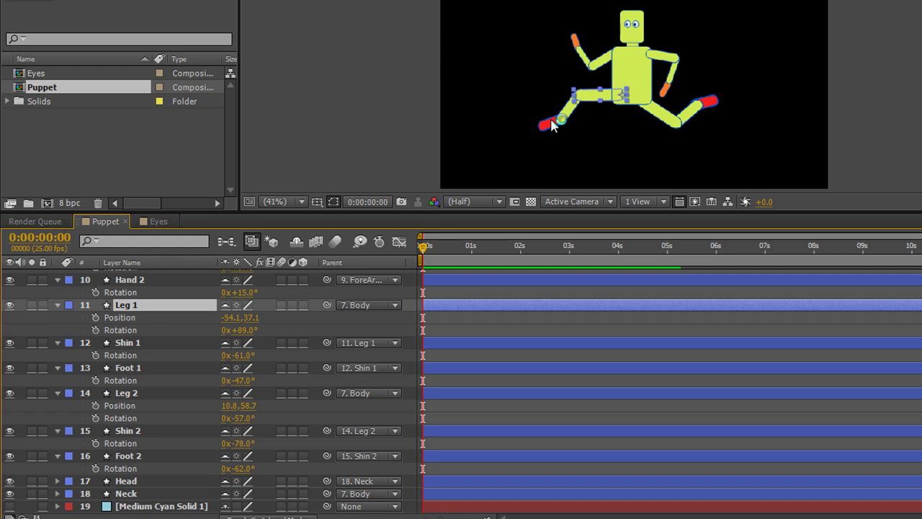
- Trim the work area end to 2 seconds and zoom the timeline ruler to show 0–2 s
{"action": "left_click_drag", "start_coordinate": [919, 260], "coordinate": [524, 257]}
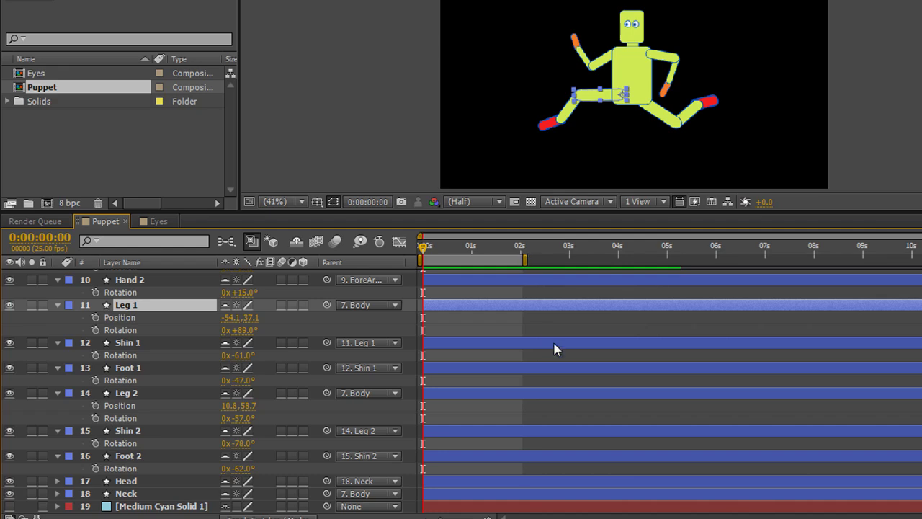
{"action": "left_click_drag", "start_coordinate": [920, 236], "coordinate": [525, 245]}
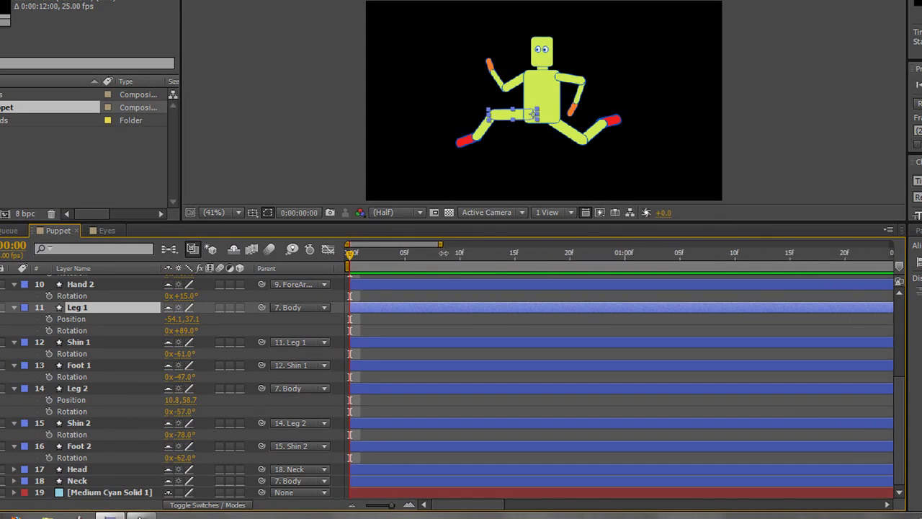
{"action": "left_click_drag", "start_coordinate": [443, 252], "coordinate": [446, 252]}
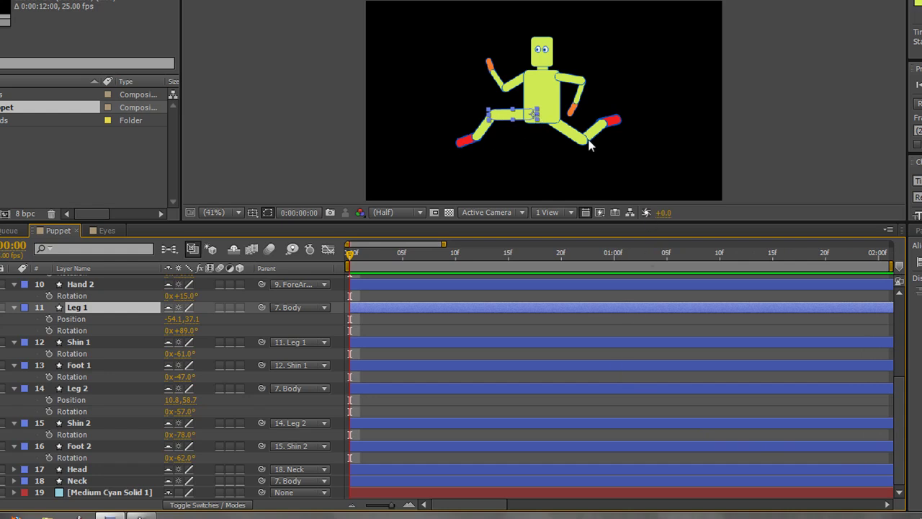
- At frame 0, keyframe Leg 1/2 Position and Rotation plus Shin 1/2 and Foot 1/2 Rotation
{"action": "left_click", "coordinate": [43, 330]}
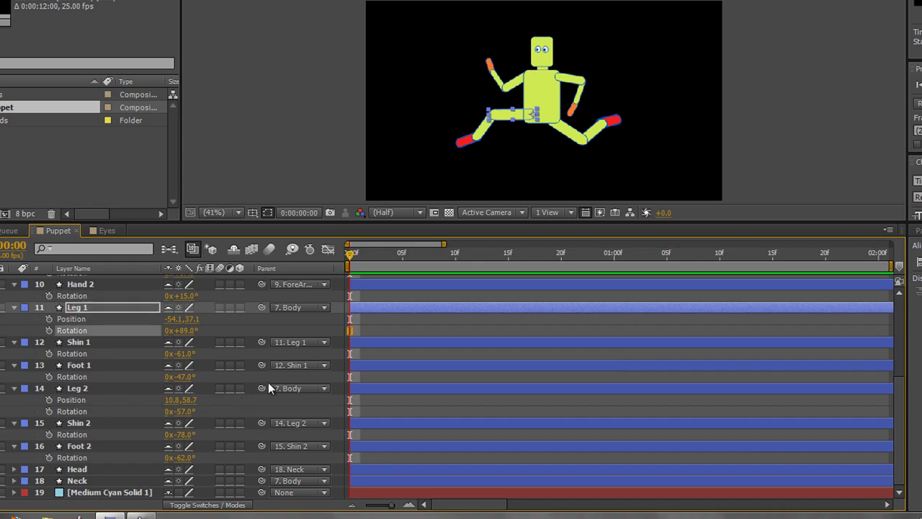
{"action": "left_click", "coordinate": [50, 319]}
{"action": "left_click", "coordinate": [49, 330]}
{"action": "left_click", "coordinate": [48, 354]}
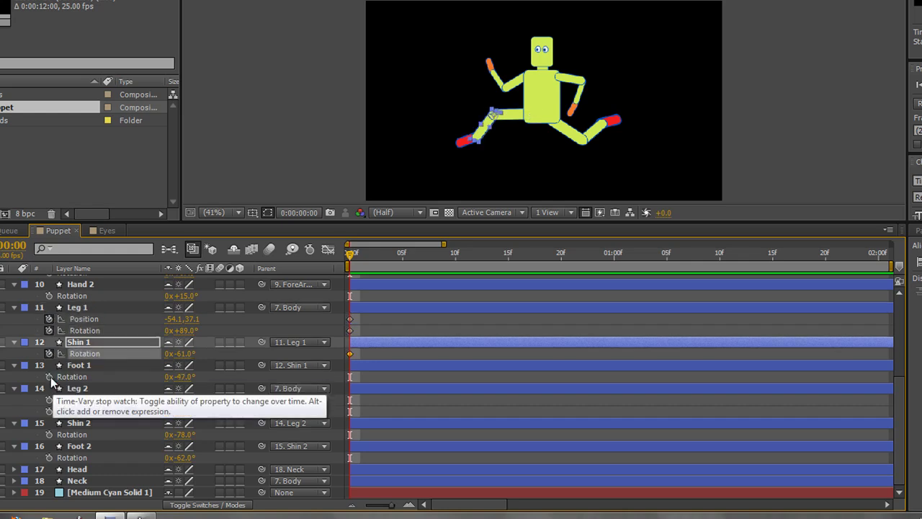
{"action": "left_click", "coordinate": [48, 376]}
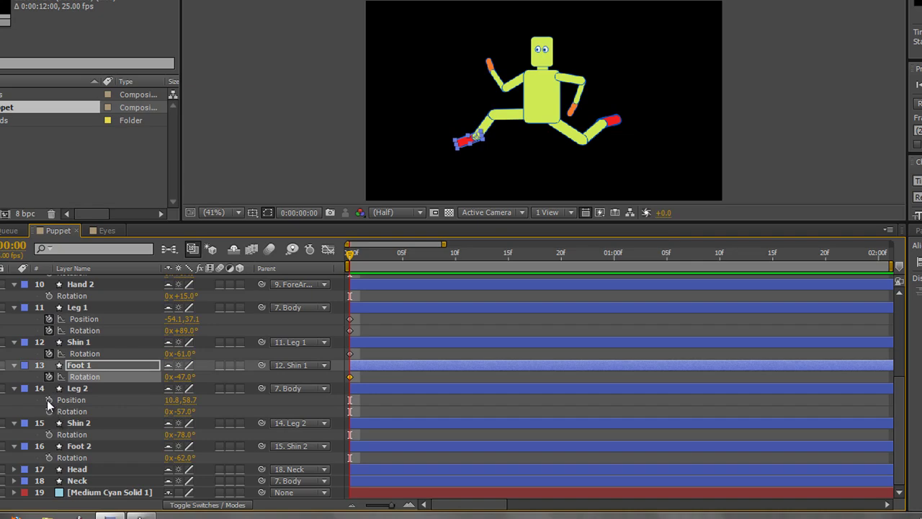
{"action": "left_click", "coordinate": [48, 399]}
{"action": "left_click", "coordinate": [49, 410]}
{"action": "left_click", "coordinate": [48, 434]}
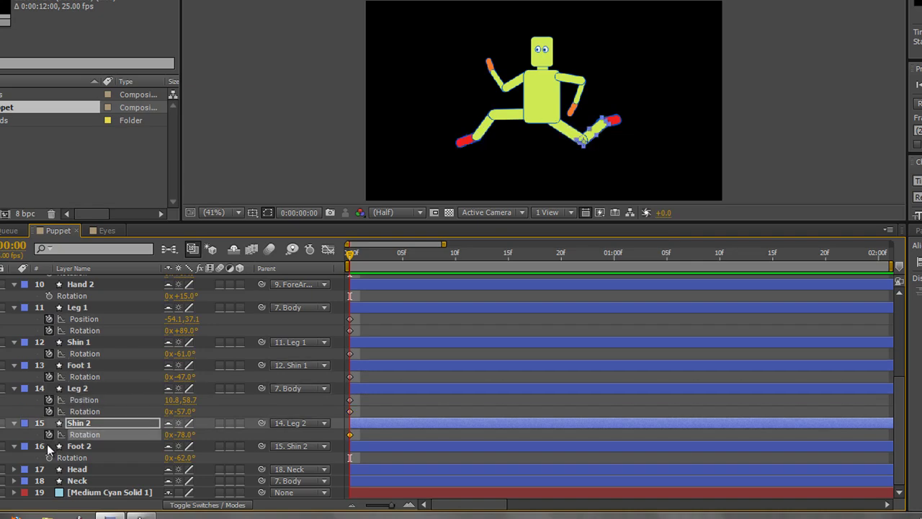
{"action": "left_click", "coordinate": [49, 458]}
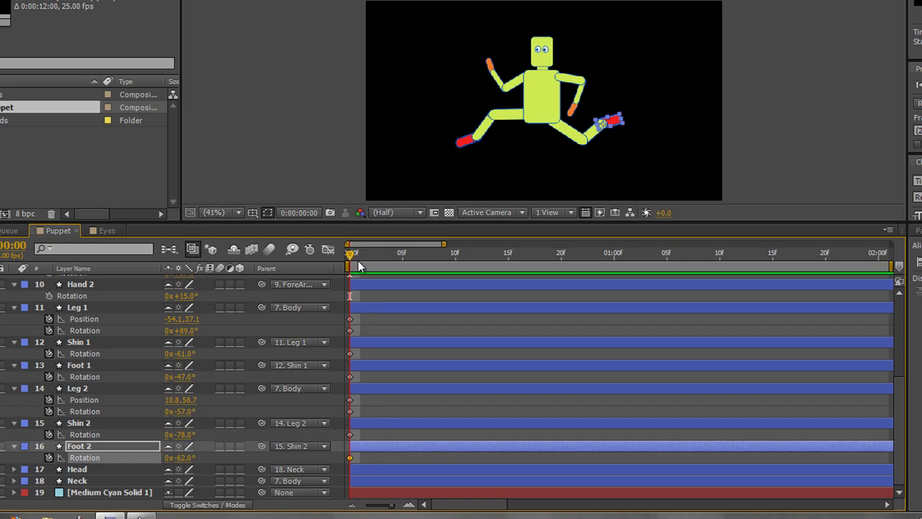
- At 0:00:02:00, paste Leg 1's starting keyframes
{"action": "left_click_drag", "start_coordinate": [349, 253], "coordinate": [886, 264]}
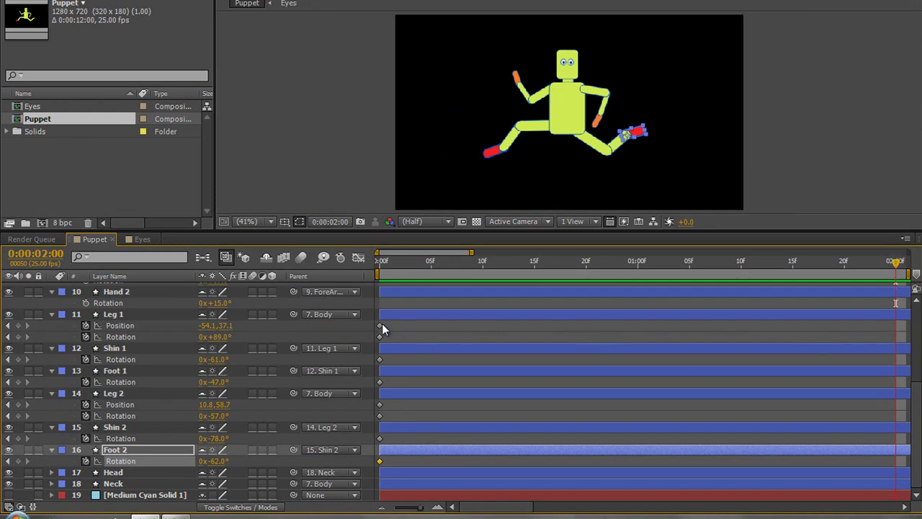
{"action": "left_click_drag", "start_coordinate": [386, 321], "coordinate": [374, 340]}
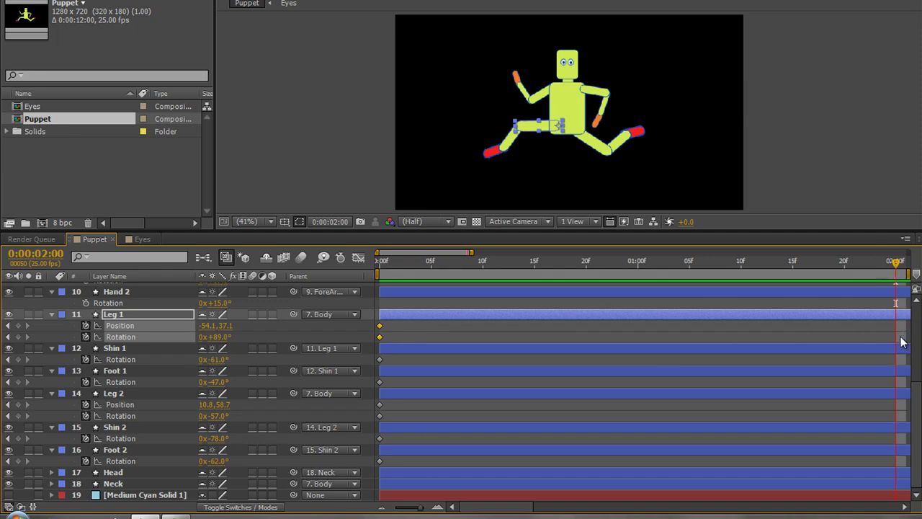
{"action": "key", "text": "ctrl+v"}
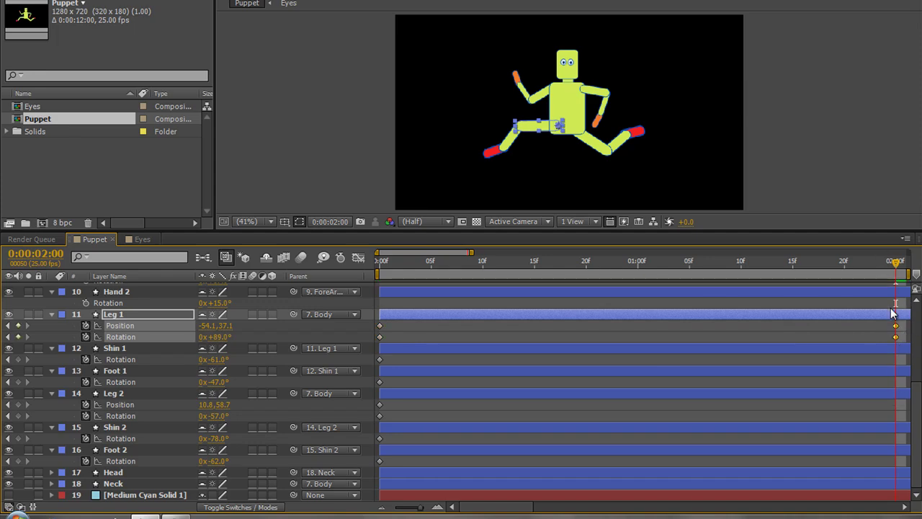
- Add 2-second keyframes for Shin 1, Foot 1, Leg 2 Position and Rotation, Shin 2 and Foot 2
{"action": "left_click", "coordinate": [18, 359]}
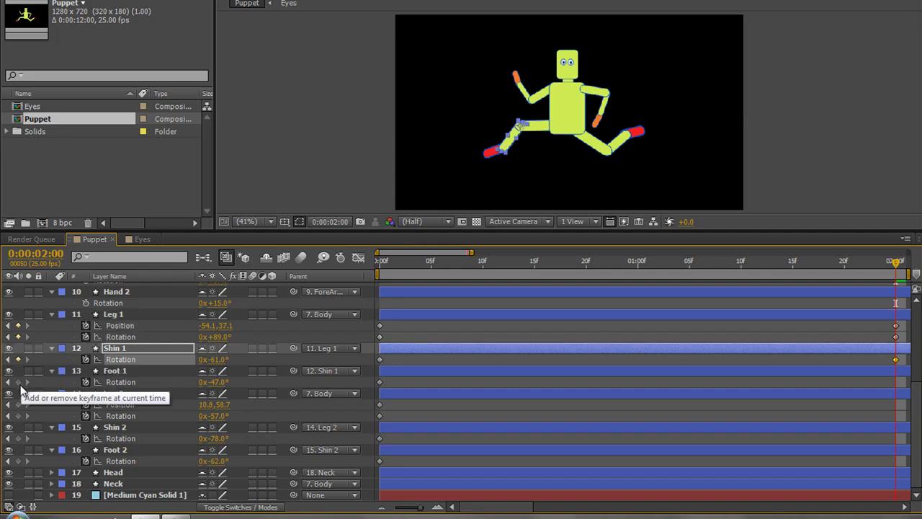
{"action": "left_click", "coordinate": [18, 382]}
{"action": "left_click", "coordinate": [18, 404]}
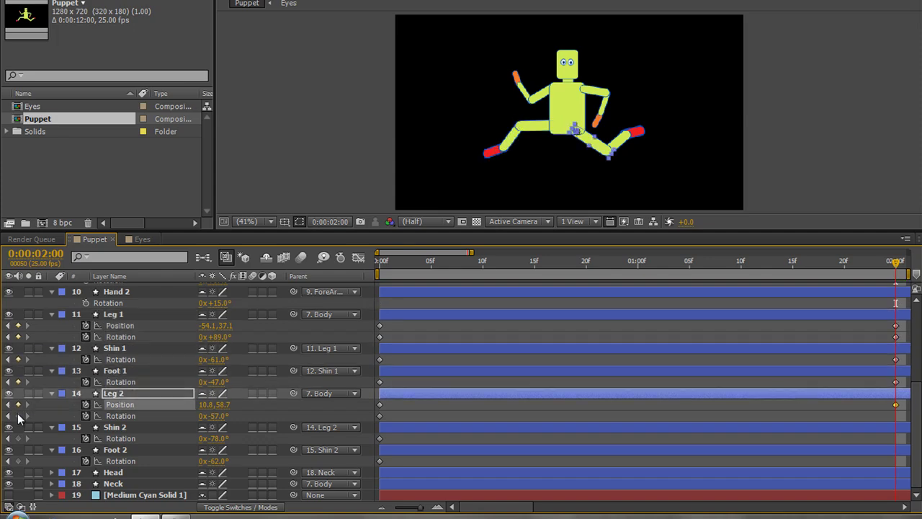
{"action": "left_click", "coordinate": [18, 415]}
{"action": "left_click", "coordinate": [18, 438]}
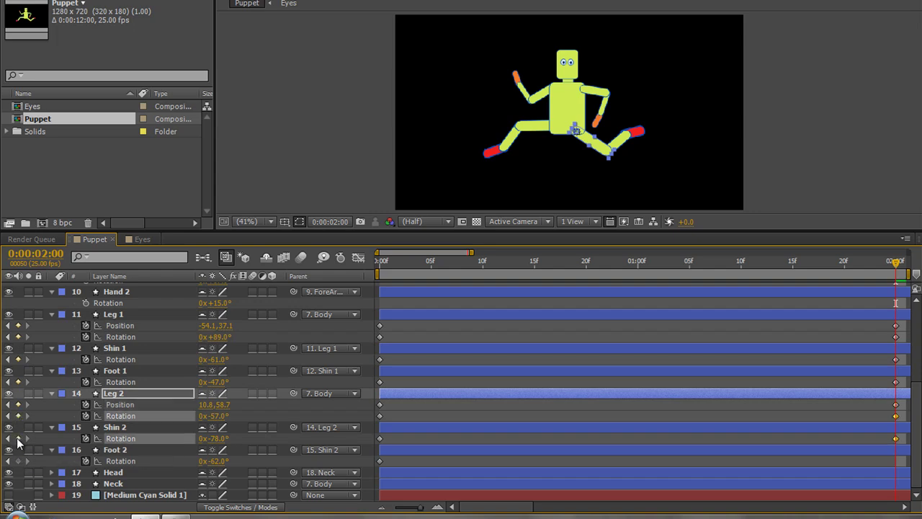
{"action": "left_click", "coordinate": [18, 461]}
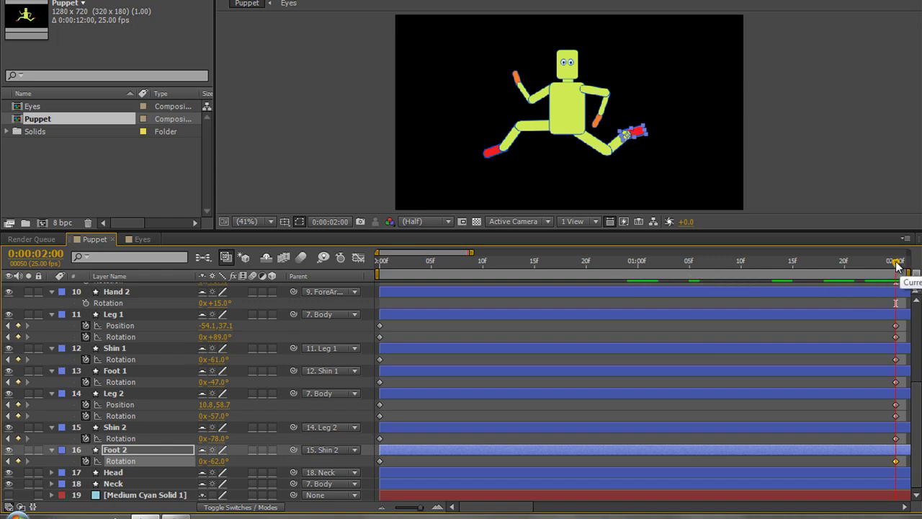
- At 0:00:01:00, swing Leg 1 back and bend Shin 1 for the opposite contact pose
{"action": "left_click_drag", "start_coordinate": [897, 264], "coordinate": [635, 263]}
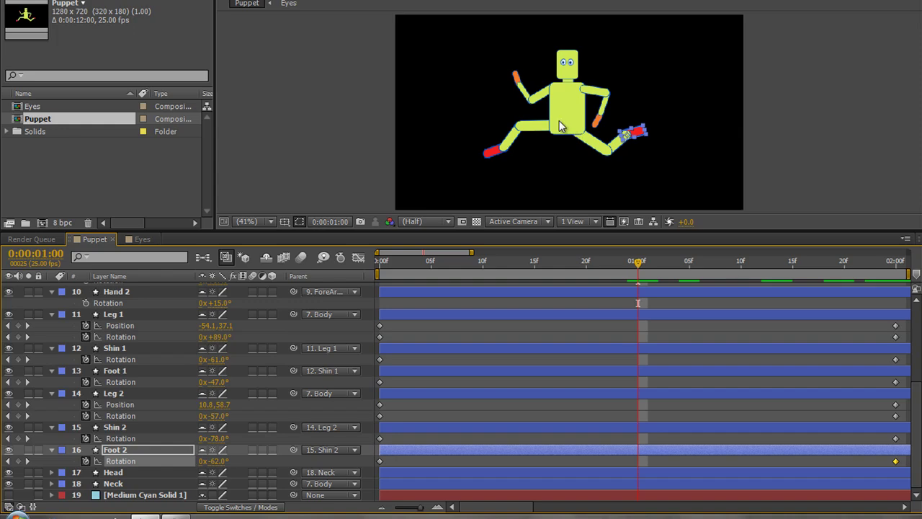
{"action": "left_click", "coordinate": [112, 317]}
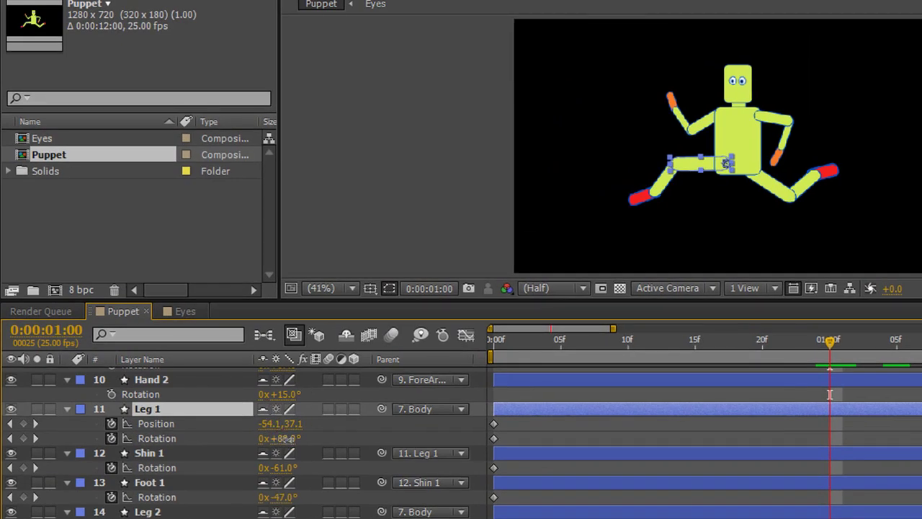
{"action": "left_click_drag", "start_coordinate": [281, 437], "coordinate": [145, 423]}
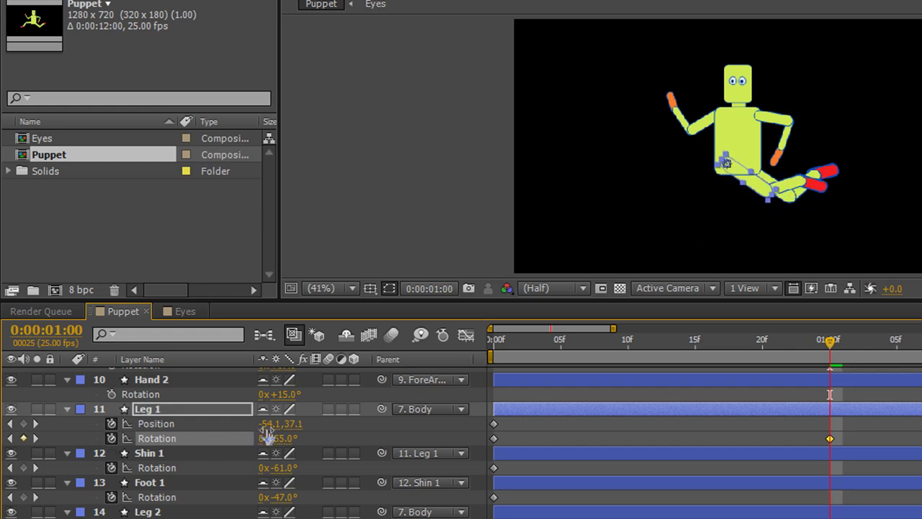
{"action": "left_click_drag", "start_coordinate": [266, 423], "coordinate": [306, 428]}
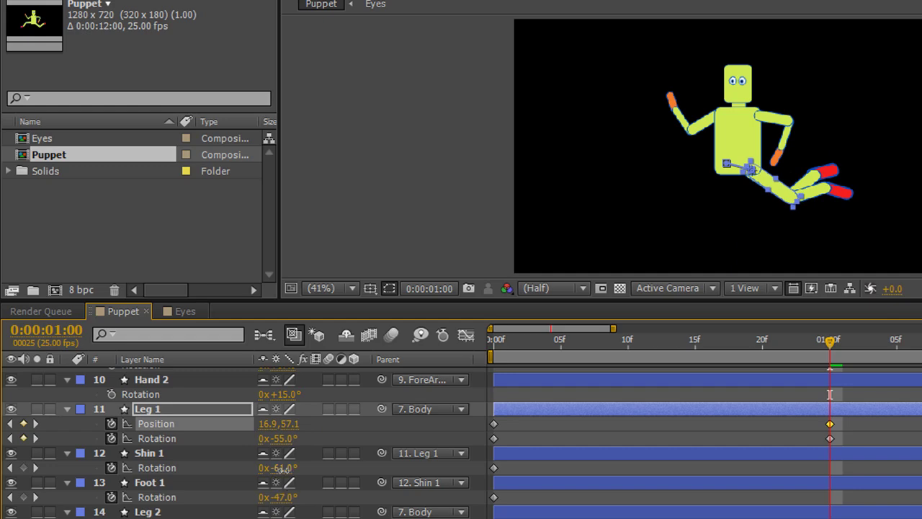
{"action": "left_click_drag", "start_coordinate": [283, 468], "coordinate": [286, 503]}
- Raise and rotate Leg 2 forward with Shin 2 bent, then preview from the start
{"action": "left_click", "coordinate": [157, 509]}
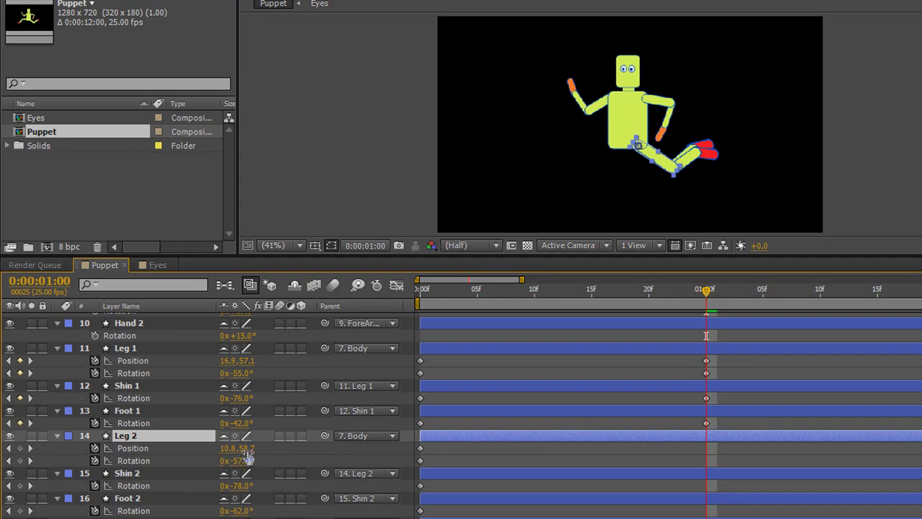
{"action": "left_click_drag", "start_coordinate": [226, 448], "coordinate": [185, 448]}
{"action": "left_click_drag", "start_coordinate": [249, 448], "coordinate": [344, 456]}
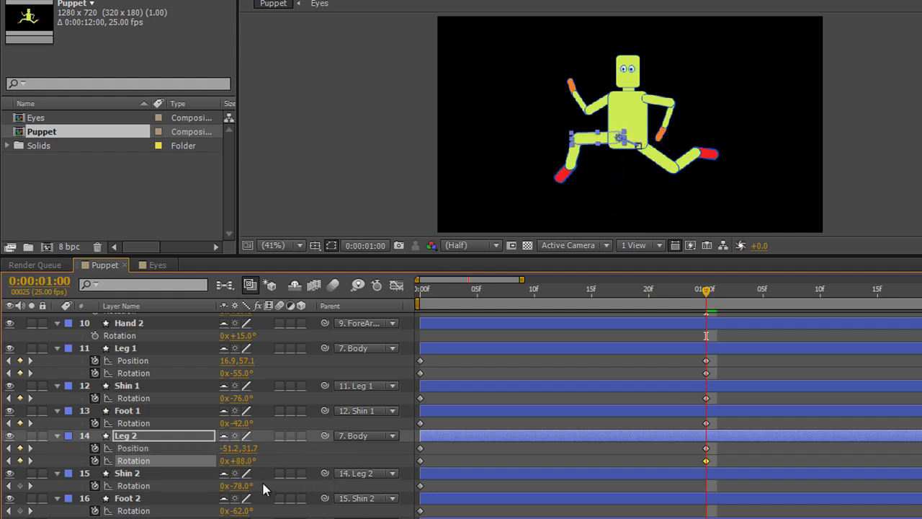
{"action": "left_click_drag", "start_coordinate": [243, 490], "coordinate": [272, 511]}
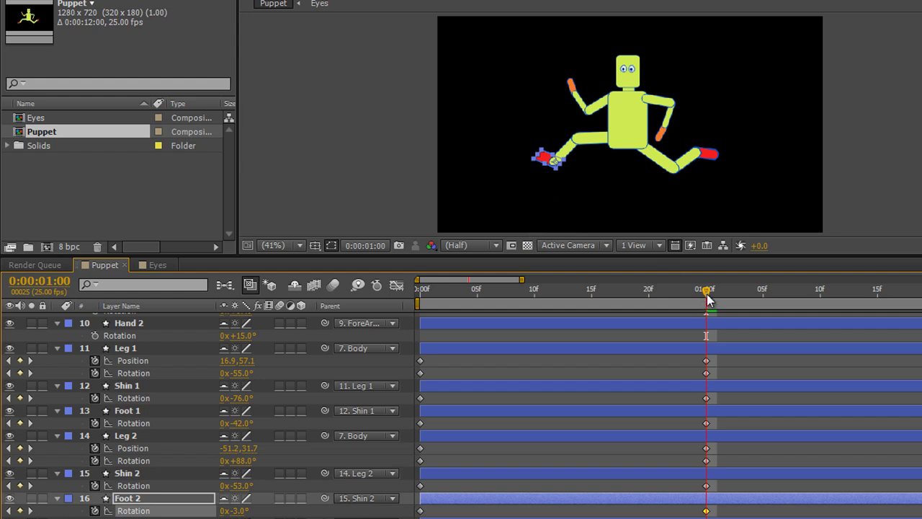
{"action": "left_click_drag", "start_coordinate": [707, 300], "coordinate": [379, 331]}
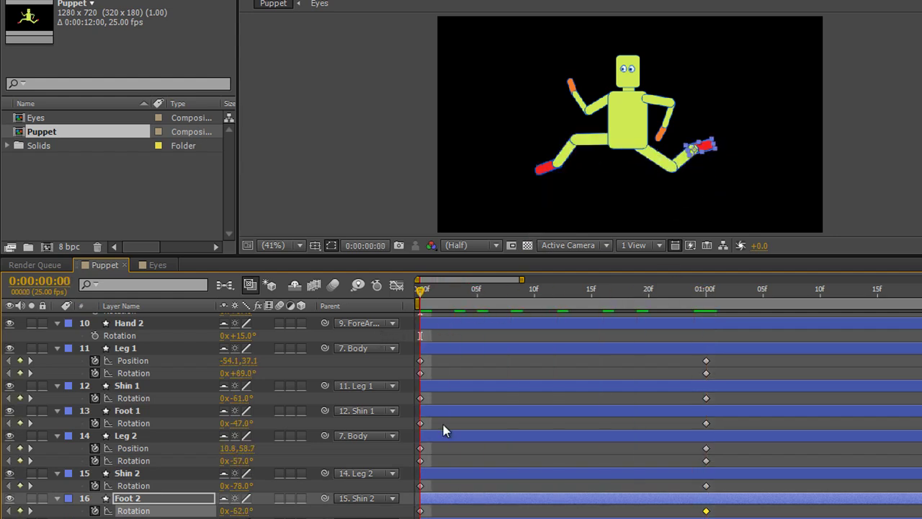
{"action": "key", "text": "KP_0"}
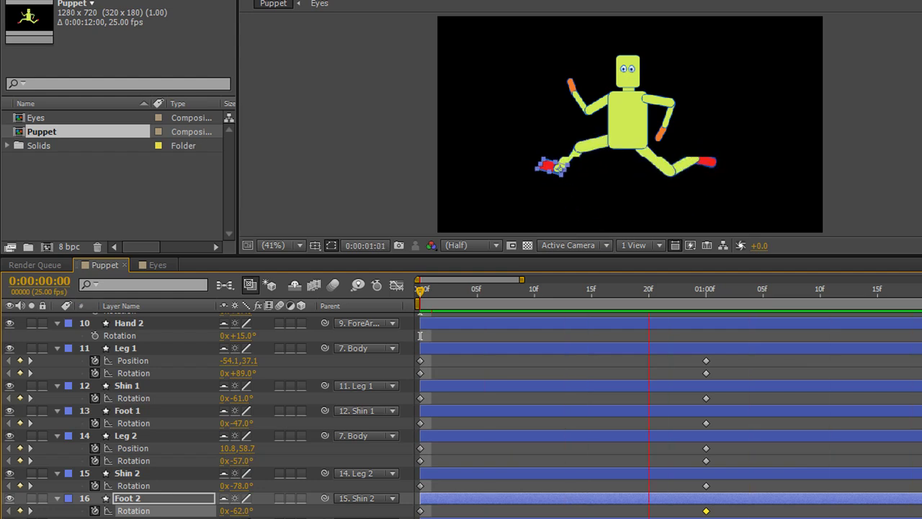
{"action": "key", "text": "space"}
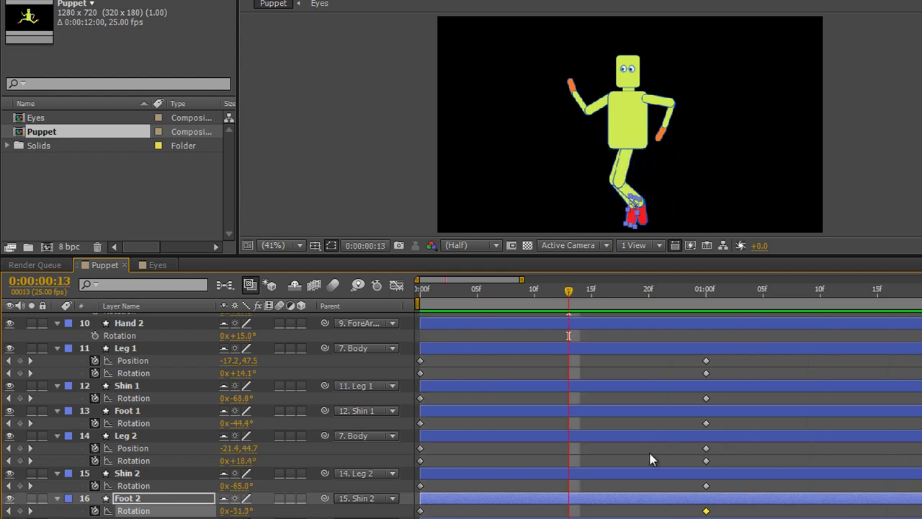
{"action": "key", "text": "Page_Up"}
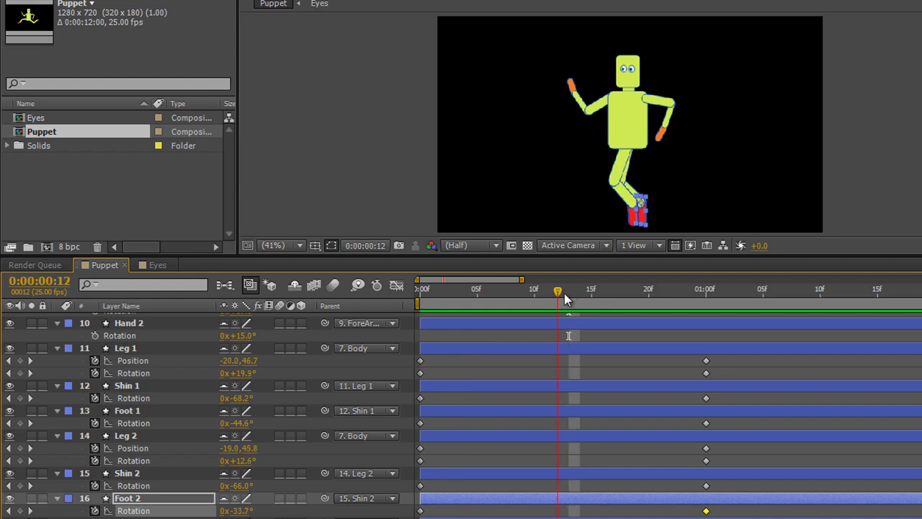
{"action": "key", "text": "Page_Down"}
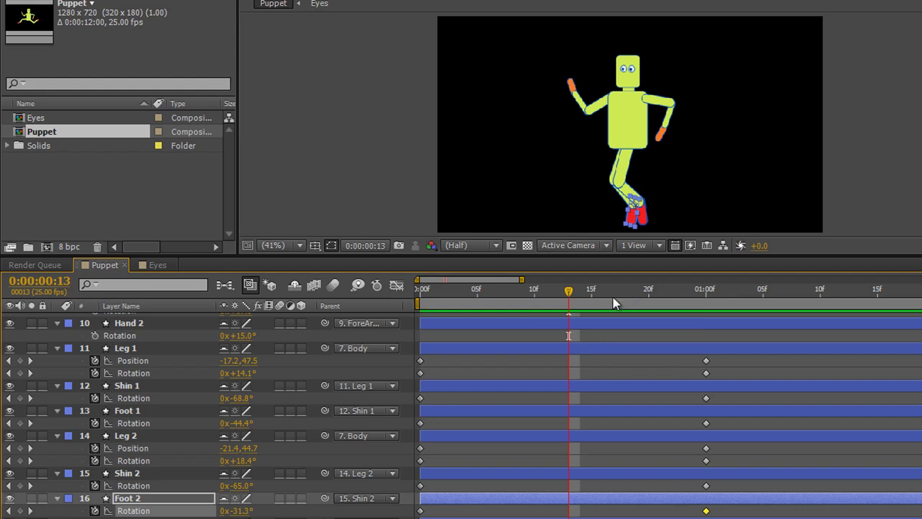
{"action": "left_click_drag", "start_coordinate": [569, 291], "coordinate": [401, 336]}
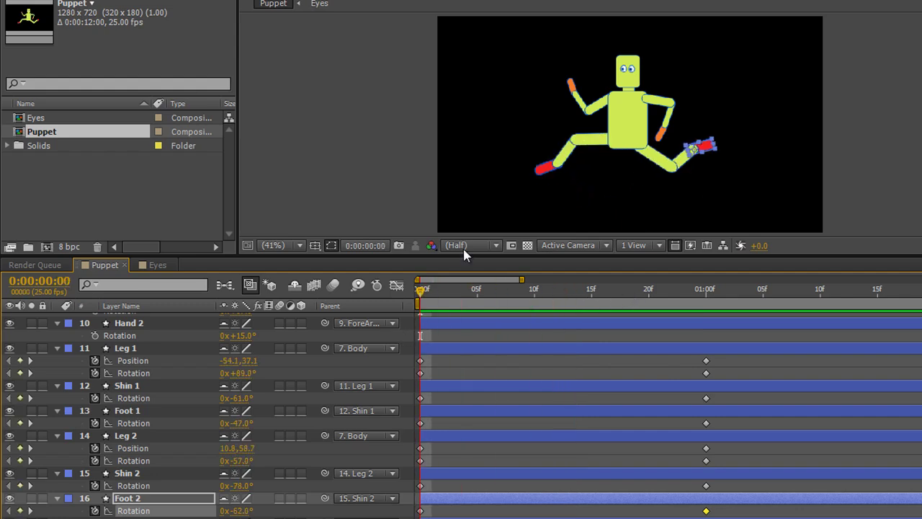
- At frame 13, rotate Leg 1 and bend Shin 2 and Foot 2 into the passing pose, then review
{"action": "left_click", "coordinate": [126, 349]}
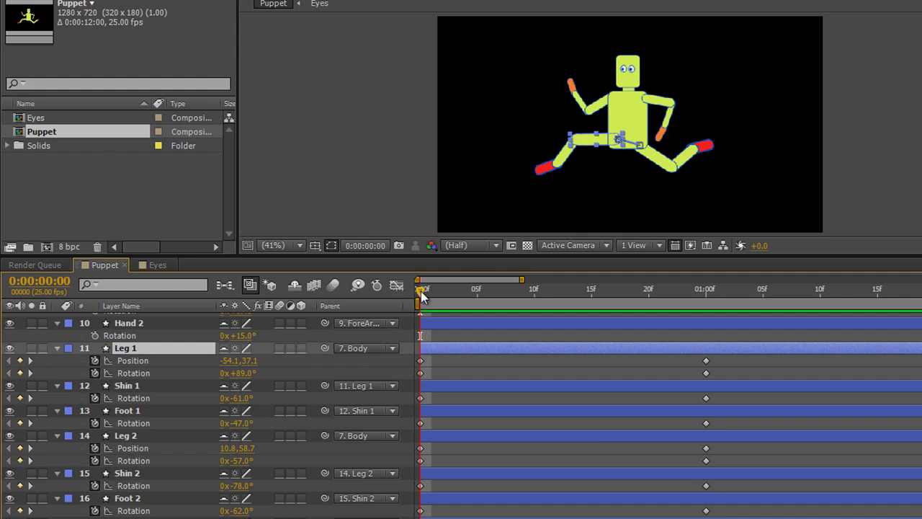
{"action": "left_click_drag", "start_coordinate": [421, 291], "coordinate": [565, 316]}
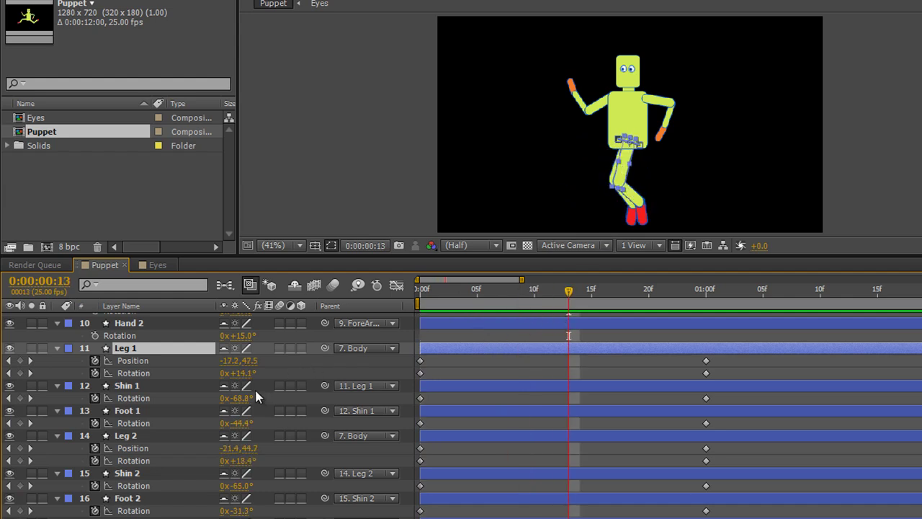
{"action": "left_click_drag", "start_coordinate": [241, 373], "coordinate": [291, 419]}
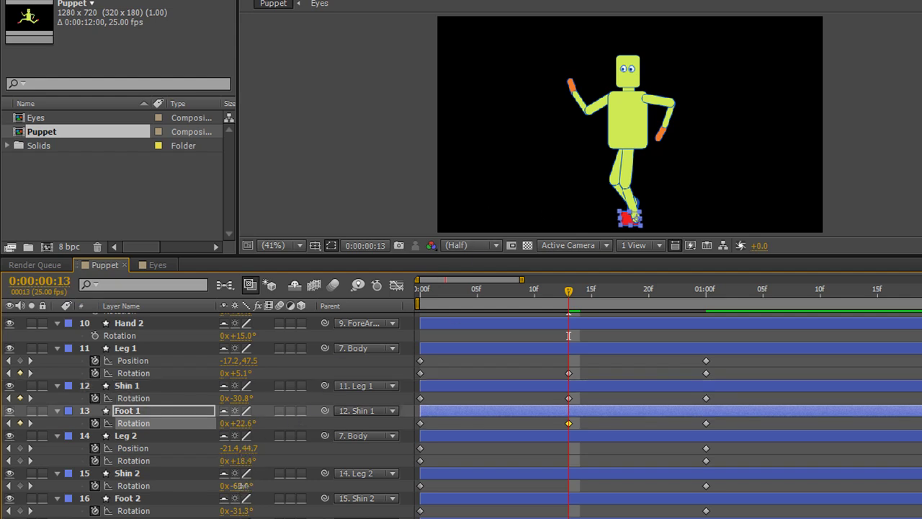
{"action": "left_click_drag", "start_coordinate": [241, 486], "coordinate": [213, 479]}
{"action": "left_click_drag", "start_coordinate": [238, 512], "coordinate": [268, 504]}
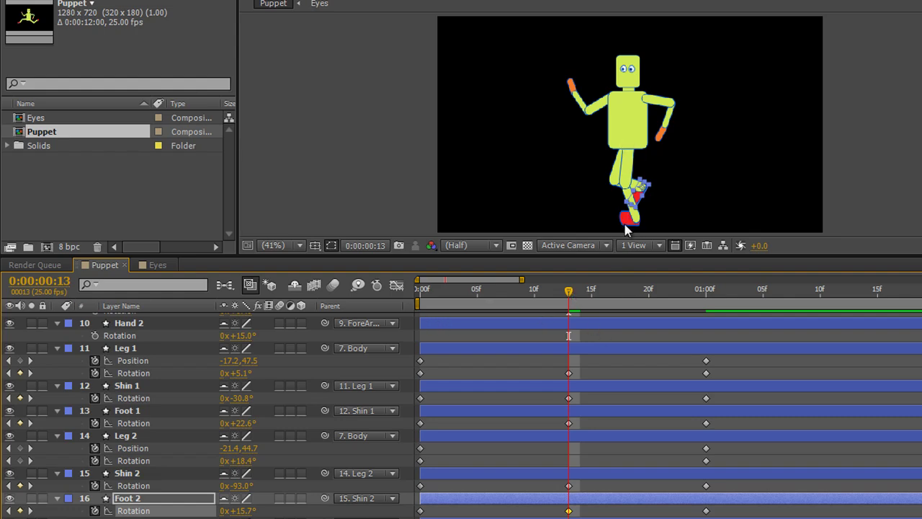
{"action": "left_click_drag", "start_coordinate": [572, 300], "coordinate": [707, 395]}
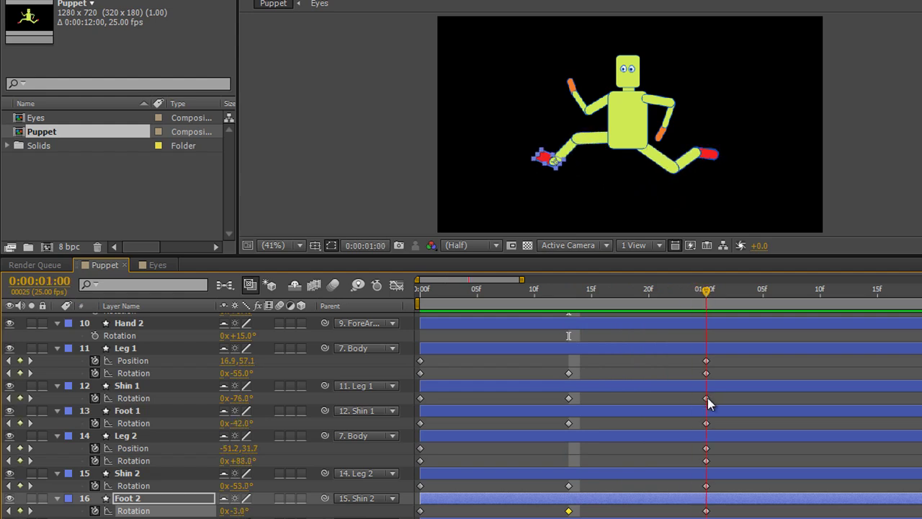
- At 0:00:01:13, rotate Leg 2 and bend its shin for the mirrored passing pose, then preview
{"action": "left_click_drag", "start_coordinate": [708, 397], "coordinate": [864, 325]}
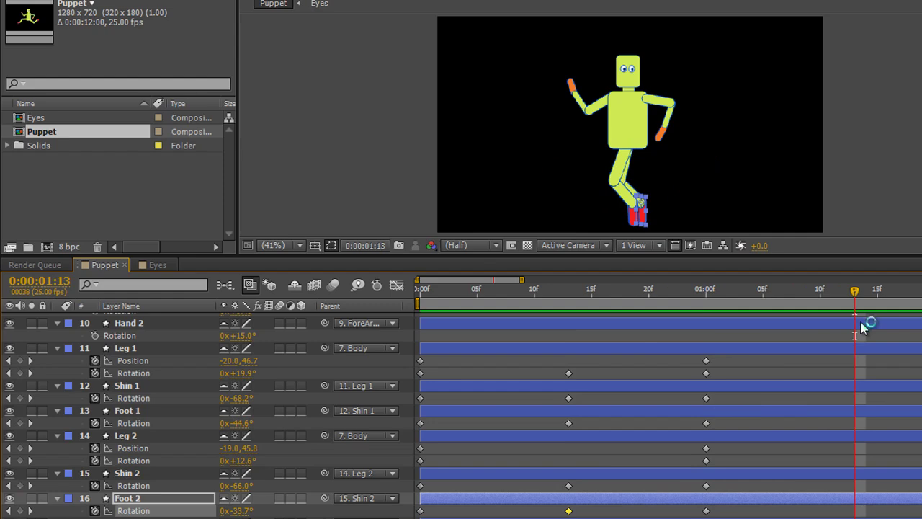
{"action": "left_click", "coordinate": [138, 435]}
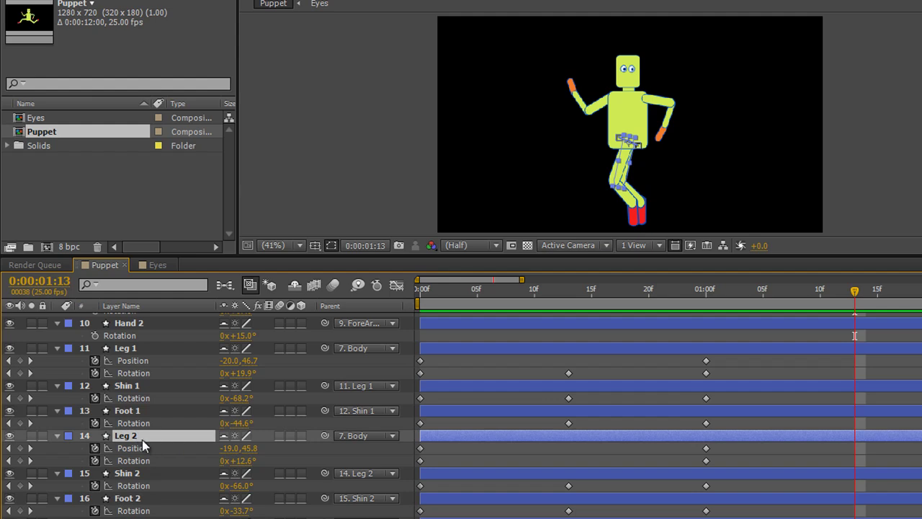
{"action": "left_click_drag", "start_coordinate": [240, 460], "coordinate": [286, 510]}
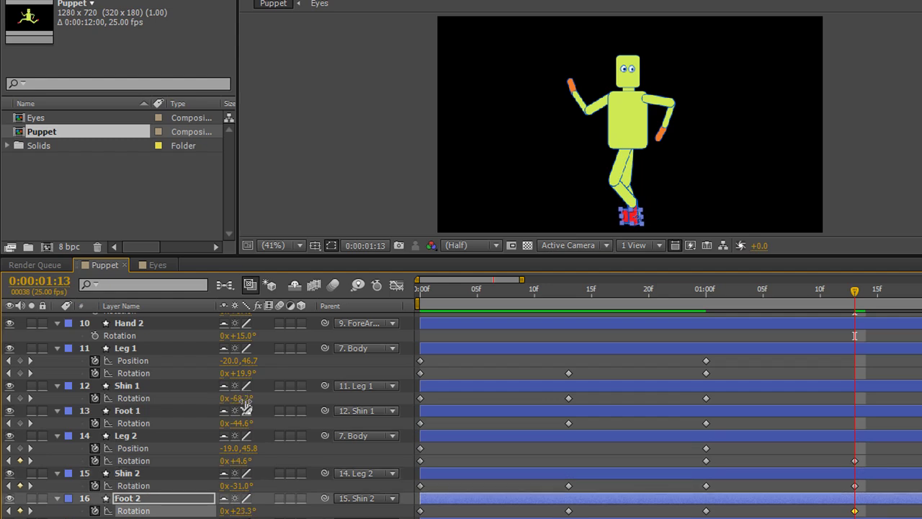
{"action": "left_click_drag", "start_coordinate": [240, 398], "coordinate": [282, 428]}
{"action": "key", "text": "space"}
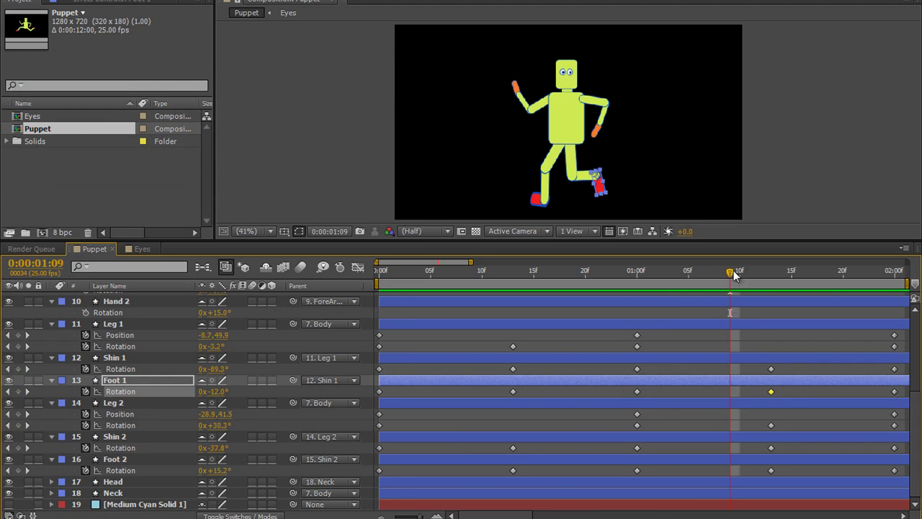
- Stop the preview and apply Keyframe Assistant > Easy Ease to the leg, shin and foot keyframes
{"action": "key", "text": "space"}
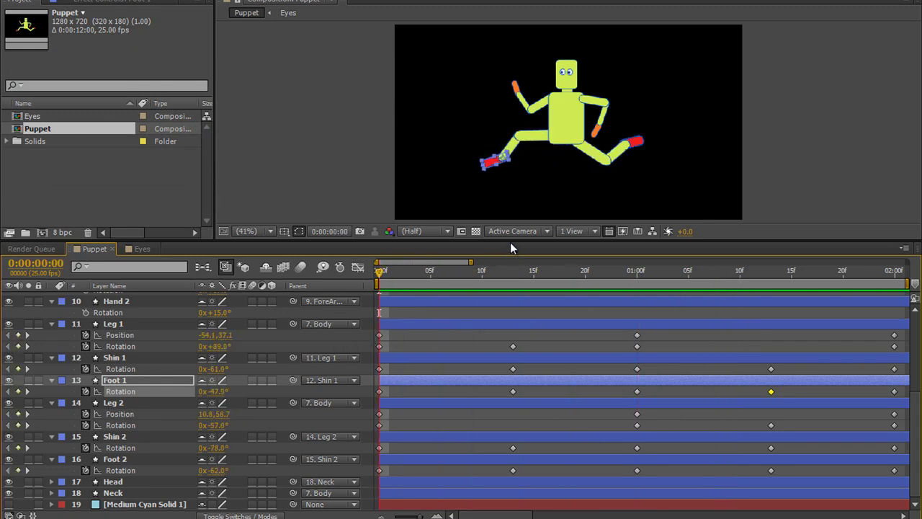
{"action": "left_click_drag", "start_coordinate": [510, 242], "coordinate": [510, 220]}
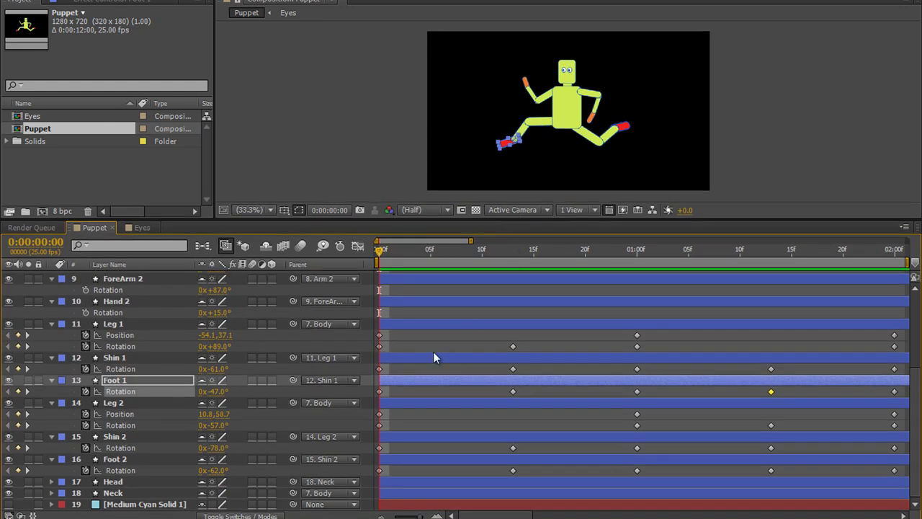
{"action": "left_click", "coordinate": [120, 336], "text": "shift"}
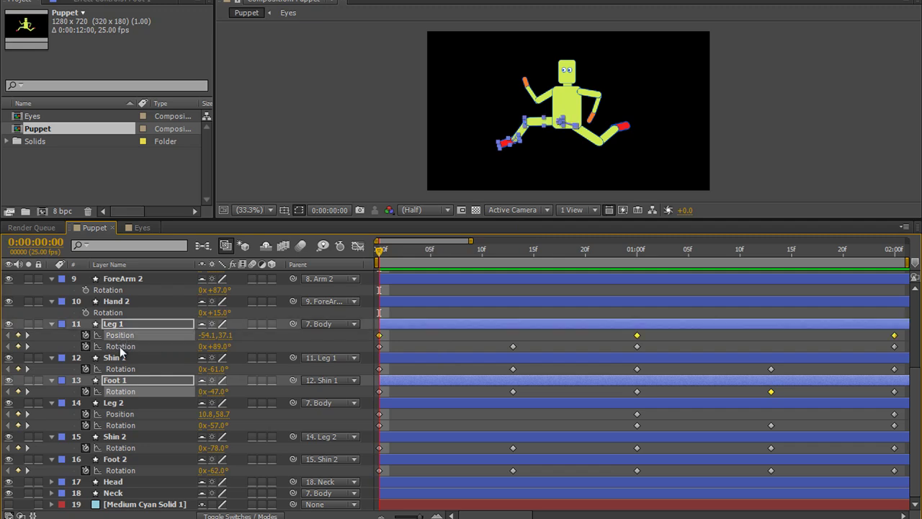
{"action": "left_click", "coordinate": [121, 348], "text": "shift"}
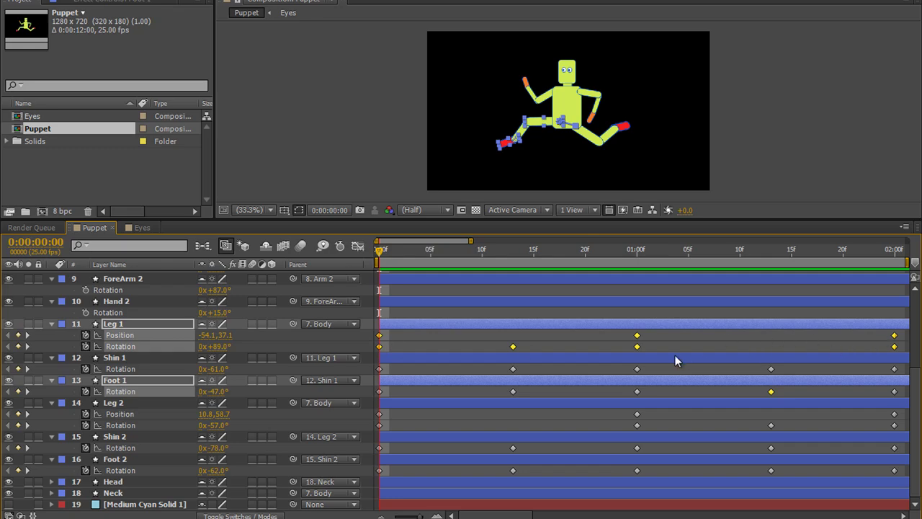
{"action": "right_click", "coordinate": [637, 349]}
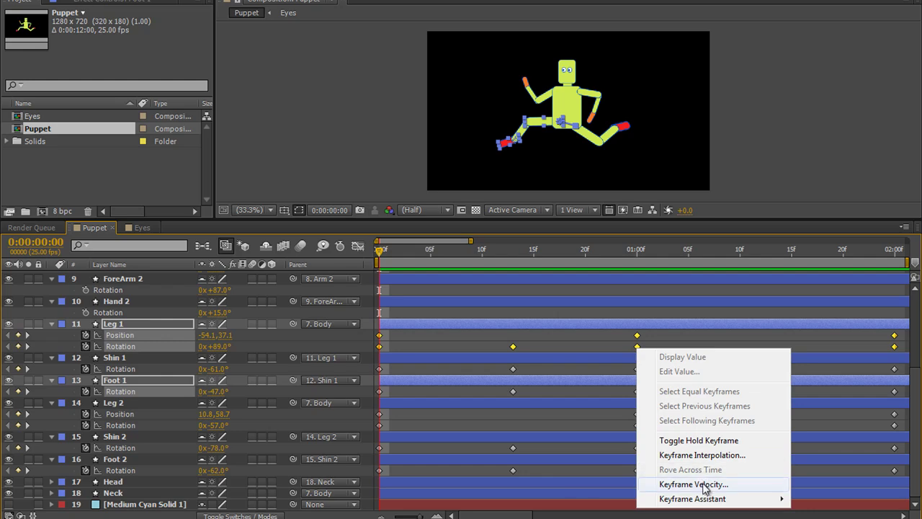
{"action": "mouse_move", "coordinate": [710, 500]}
{"action": "left_click", "coordinate": [829, 411]}
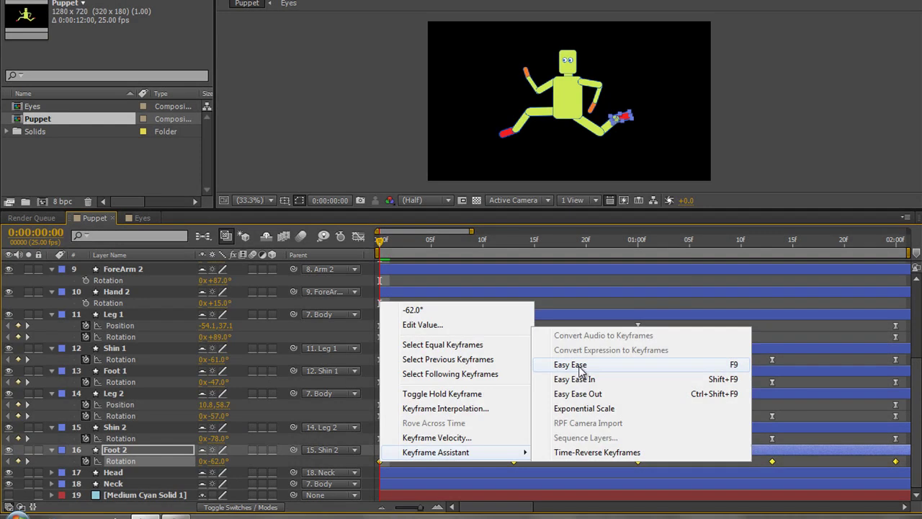
{"action": "left_click", "coordinate": [566, 361]}
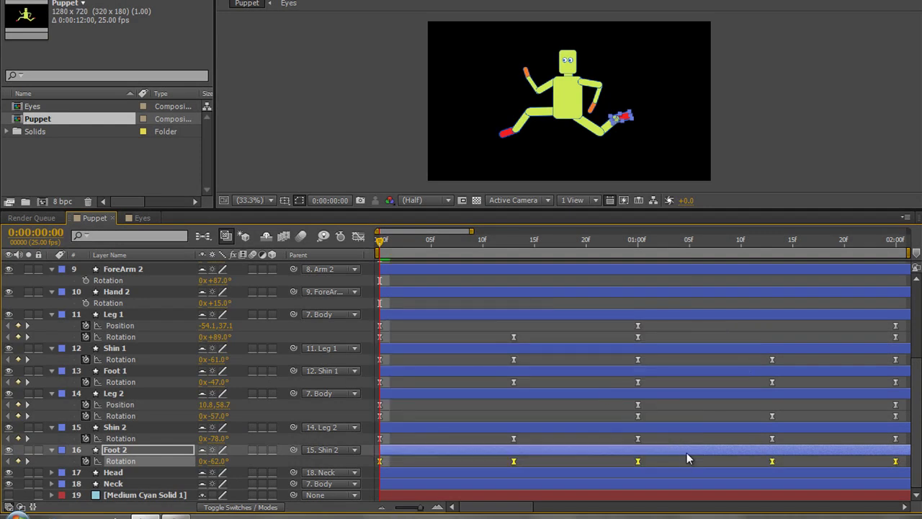
{"action": "key", "text": "F2"}
{"action": "key", "text": "space"}
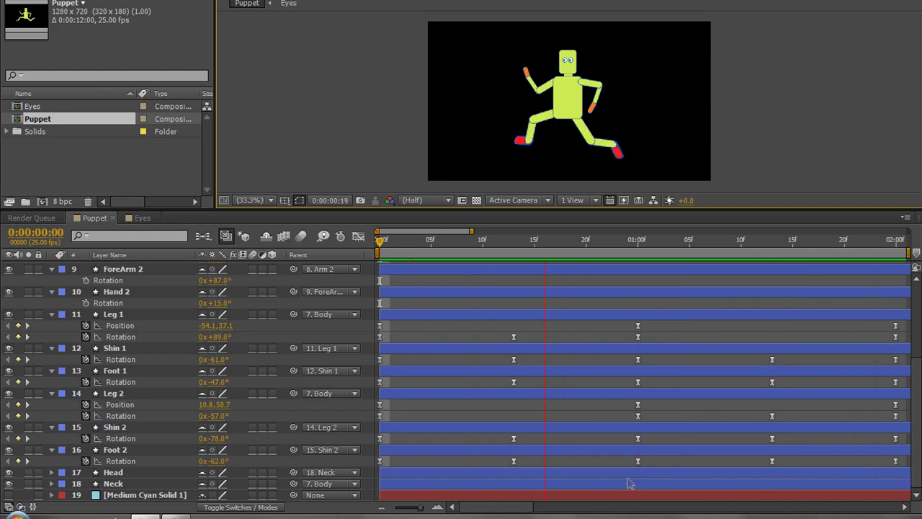
{"action": "left_click", "coordinate": [467, 246]}
{"action": "key", "text": "Home"}
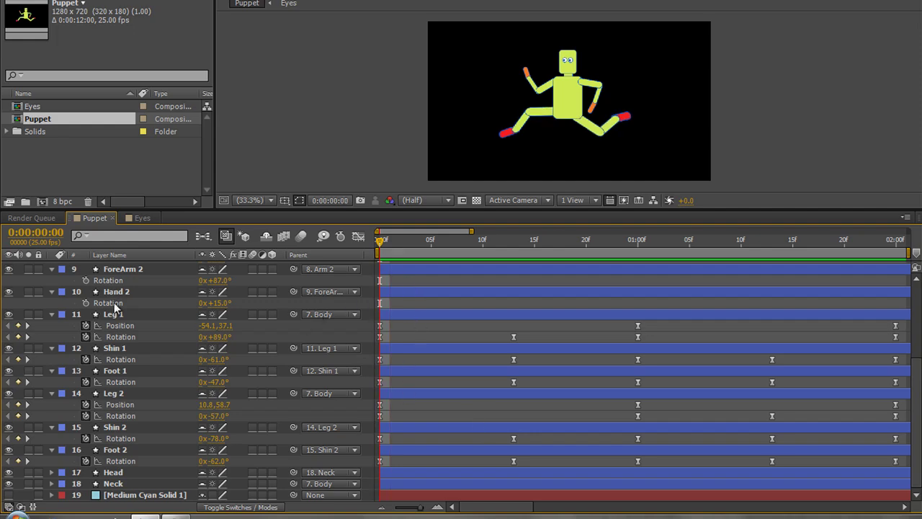
- Keyframe the Body layer's Position at frame 0 with Y raised to 346, then play it
{"action": "scroll", "coordinate": [140, 343], "scroll_direction": "up", "scroll_amount": 1}
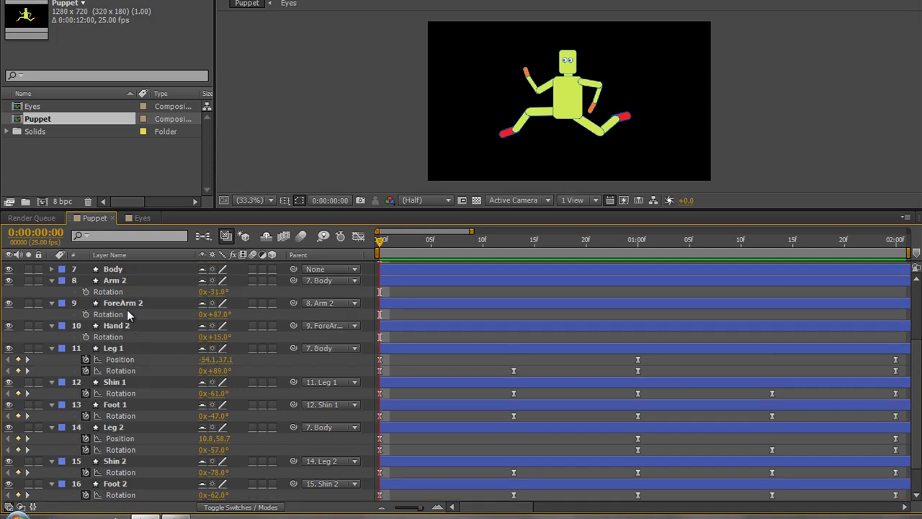
{"action": "left_click", "coordinate": [127, 268]}
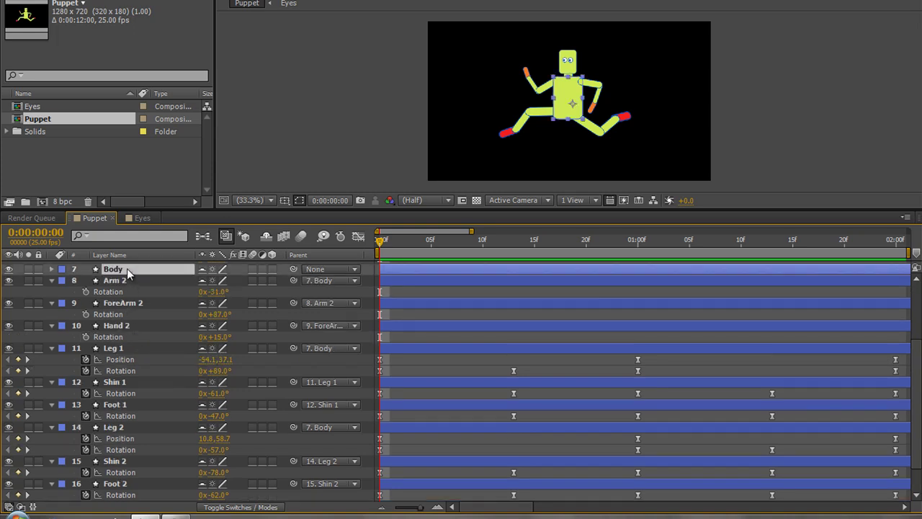
{"action": "key", "text": "p"}
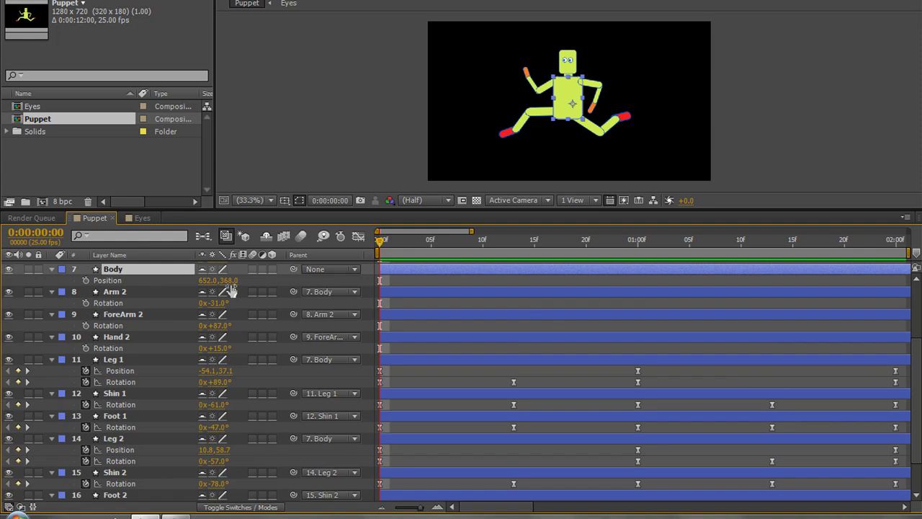
{"action": "key", "text": "F2"}
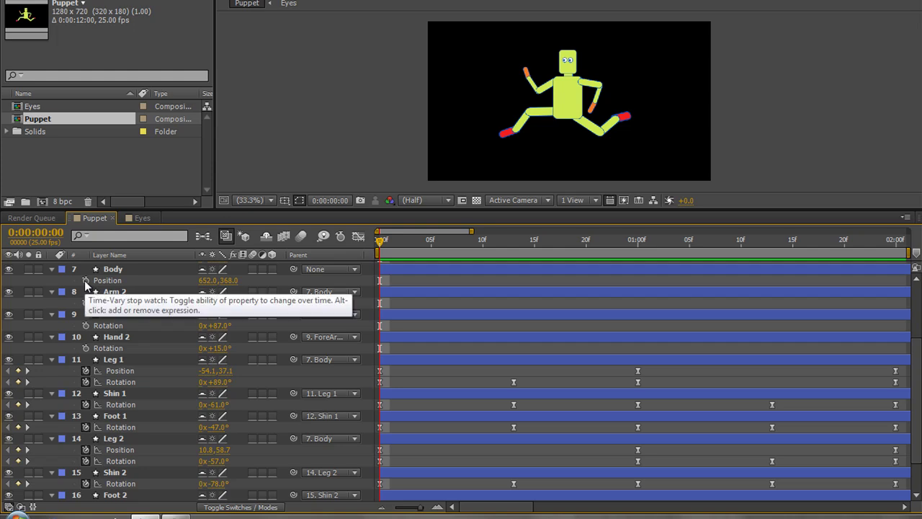
{"action": "left_click", "coordinate": [85, 281]}
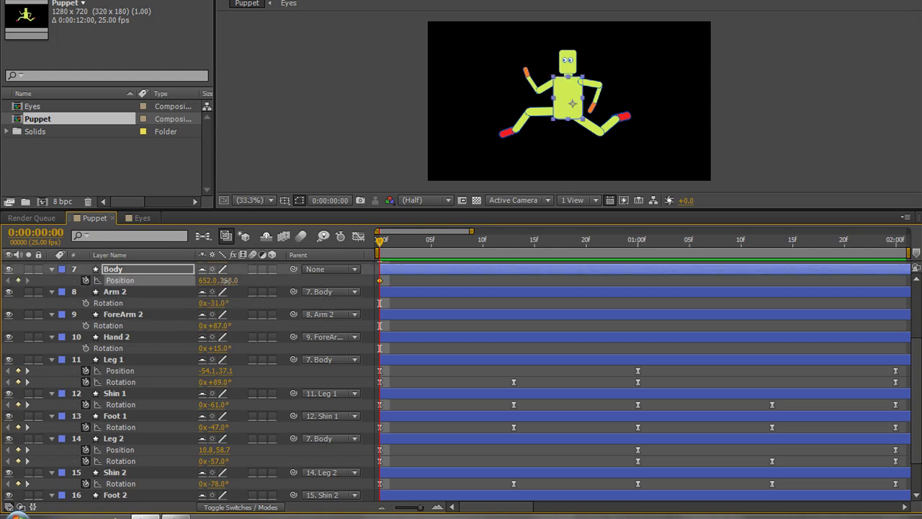
{"action": "left_click_drag", "start_coordinate": [221, 281], "coordinate": [214, 280]}
{"action": "key", "text": "space"}
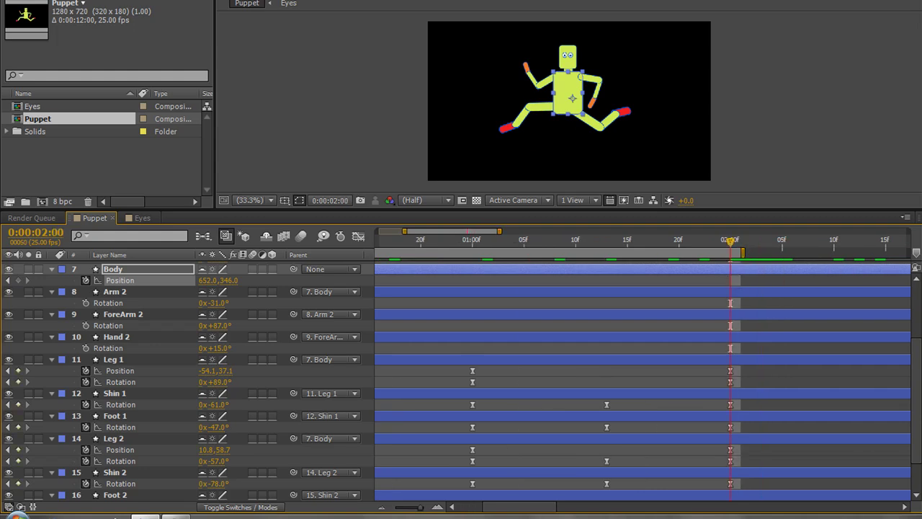
- Add matching Body Position keyframes at 2:00 and 1:00
{"action": "left_click", "coordinate": [18, 281]}
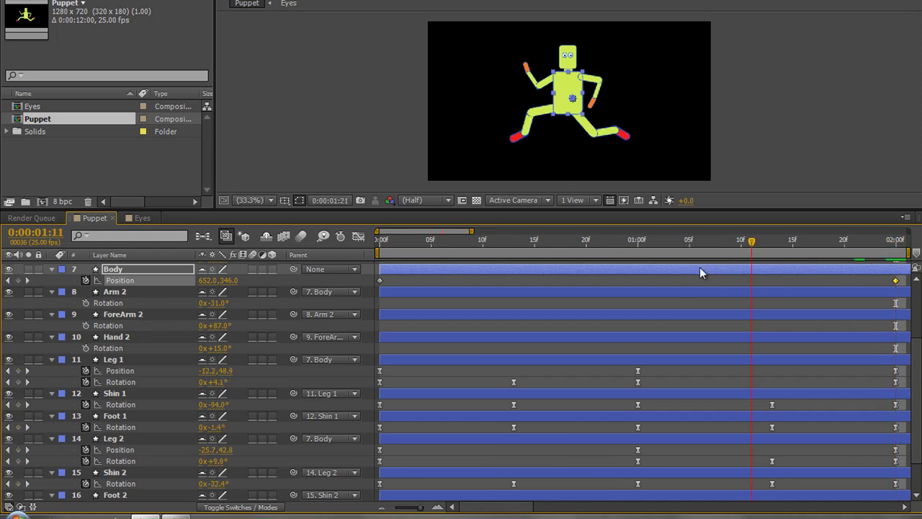
{"action": "key", "text": "j"}
{"action": "key", "text": "ctrl+v"}
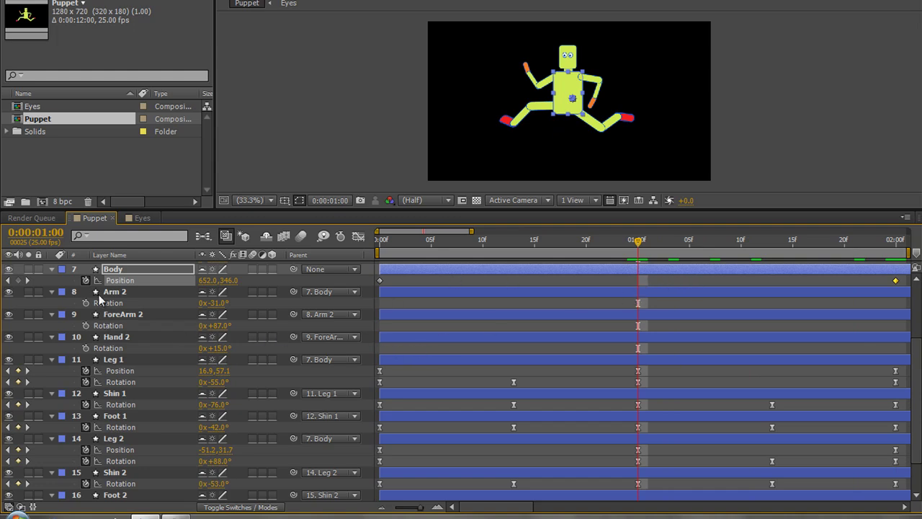
{"action": "left_click", "coordinate": [18, 281]}
- Lower the Body Position to Y 384 at 0:13 and at 1:13
{"action": "left_click_drag", "start_coordinate": [638, 246], "coordinate": [517, 280]}
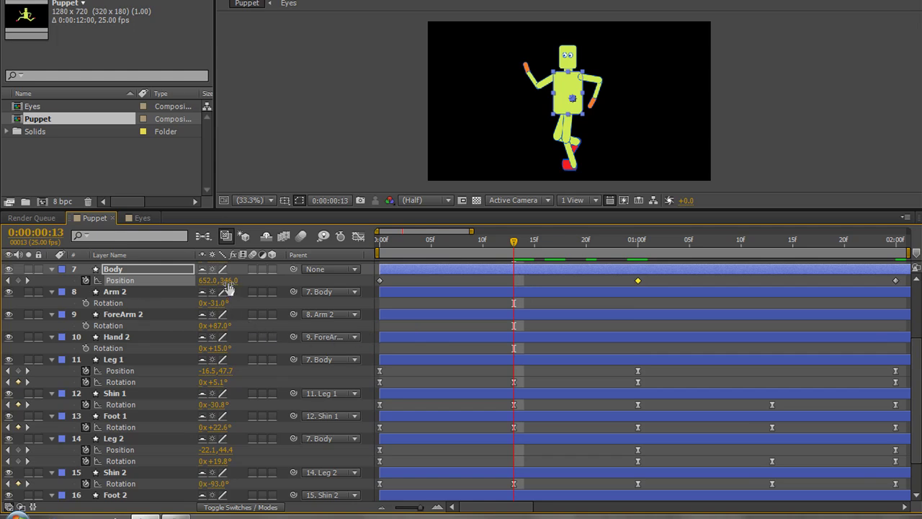
{"action": "left_click_drag", "start_coordinate": [228, 280], "coordinate": [252, 284]}
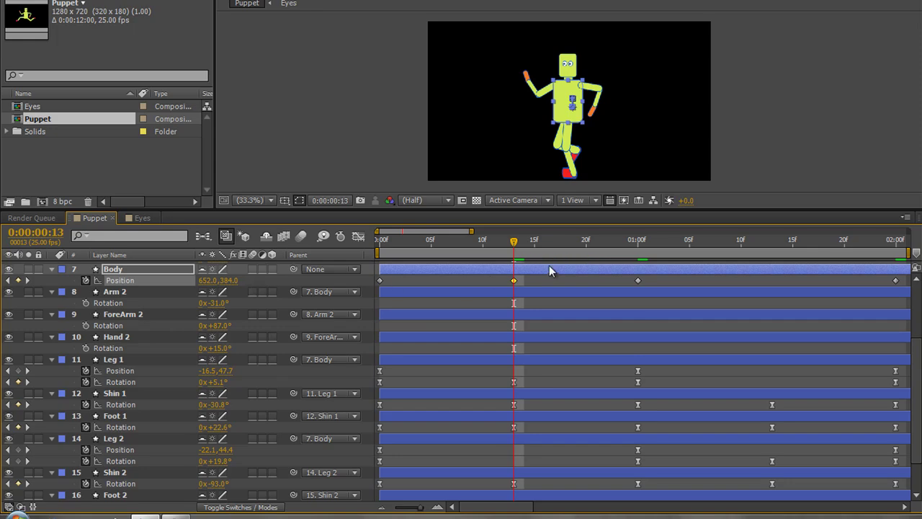
{"action": "left_click_drag", "start_coordinate": [514, 243], "coordinate": [778, 281]}
{"action": "key", "text": "ctrl+x"}
{"action": "key", "text": "ctrl+v"}
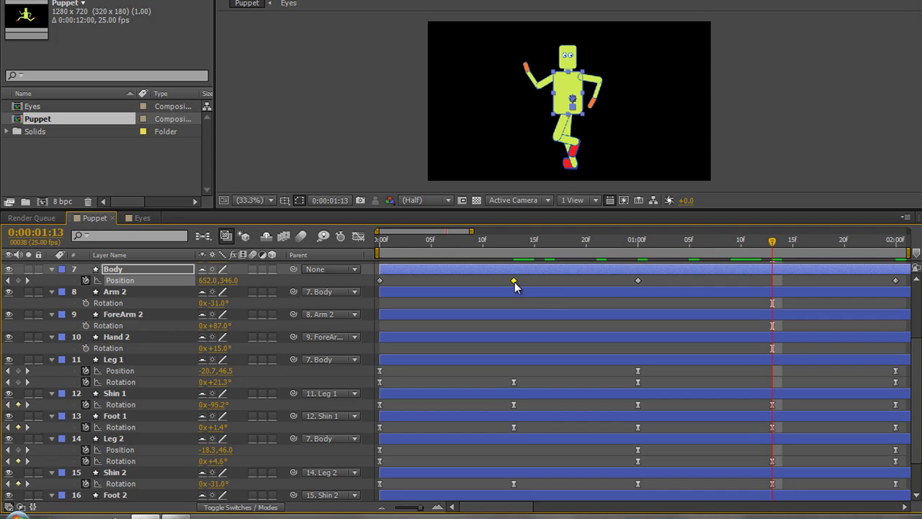
{"action": "mouse_move", "coordinate": [514, 282]}
{"action": "key", "text": "ctrl+v"}
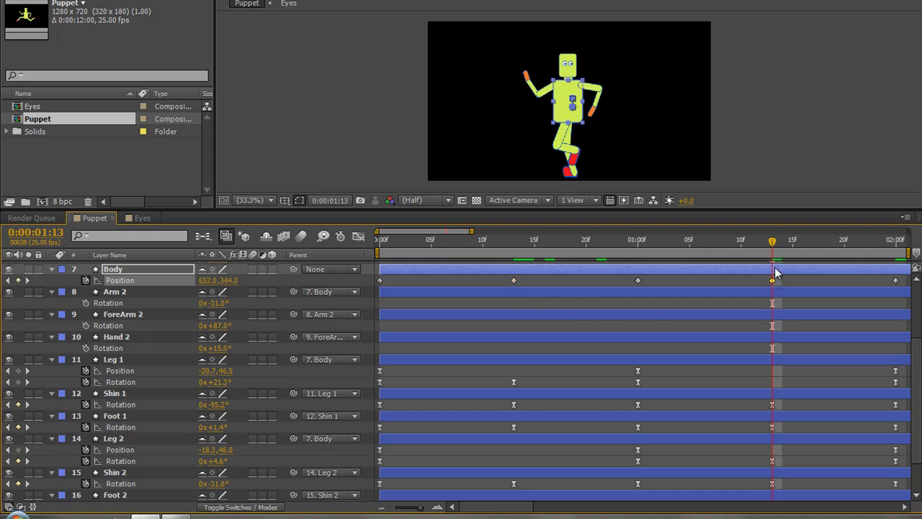
- Preview the bouncing run from the start of the cycle, stopping at frame 10
{"action": "key", "text": "Home"}
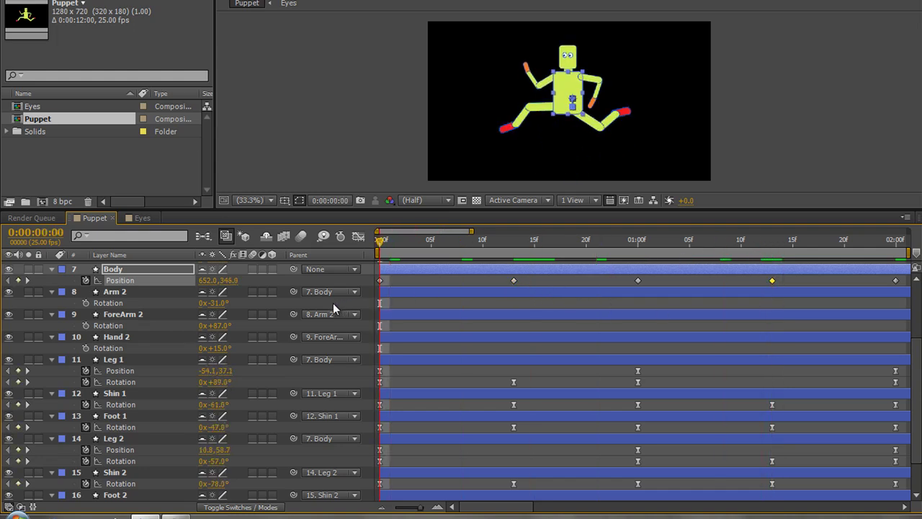
{"action": "key", "text": "space"}
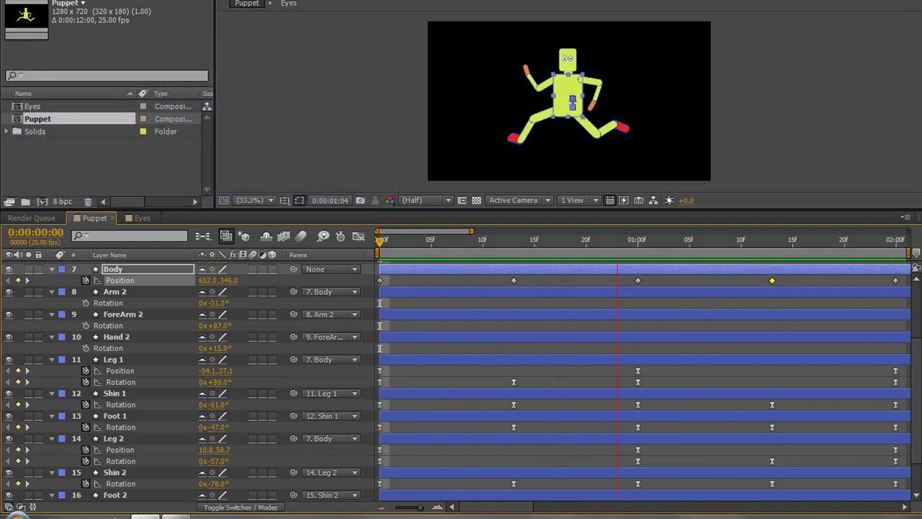
{"action": "key", "text": "shift+Page_Down"}
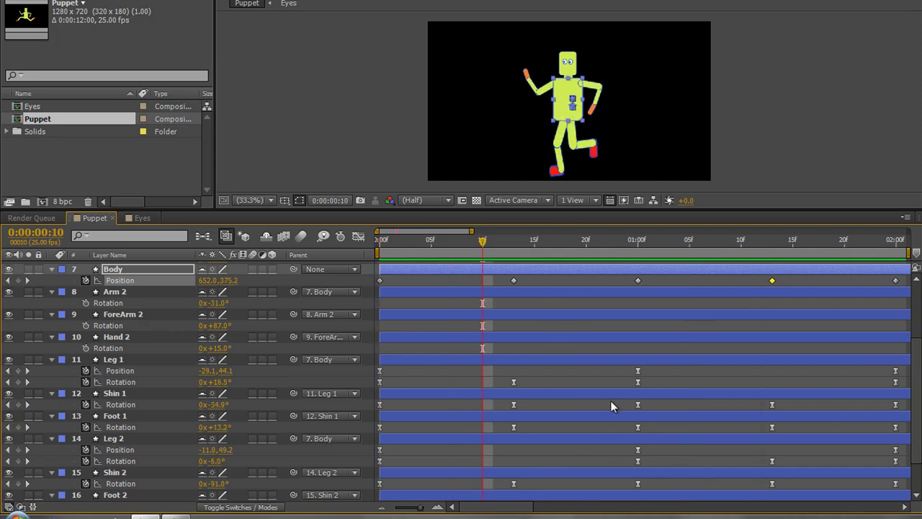
- Apply Easy Ease to the five Body Position bounce keyframes
{"action": "left_click_drag", "start_coordinate": [472, 231], "coordinate": [910, 232]}
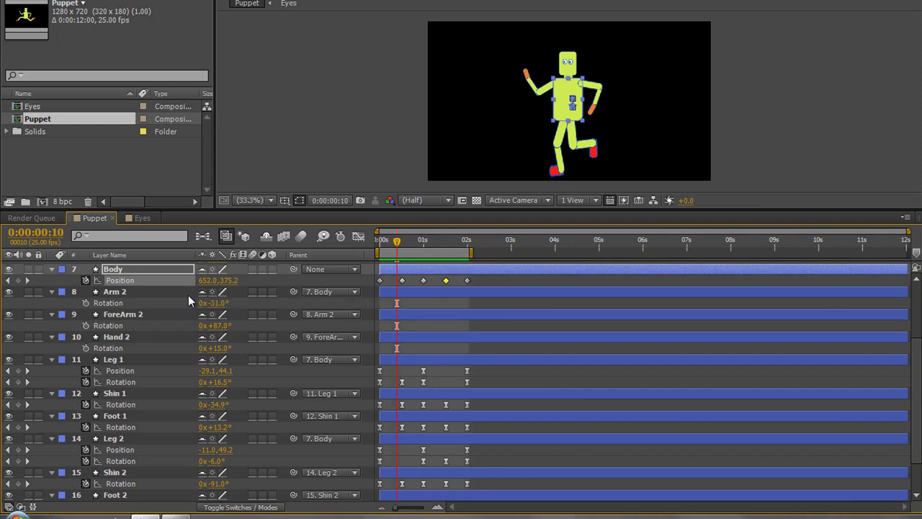
{"action": "right_click", "coordinate": [379, 280]}
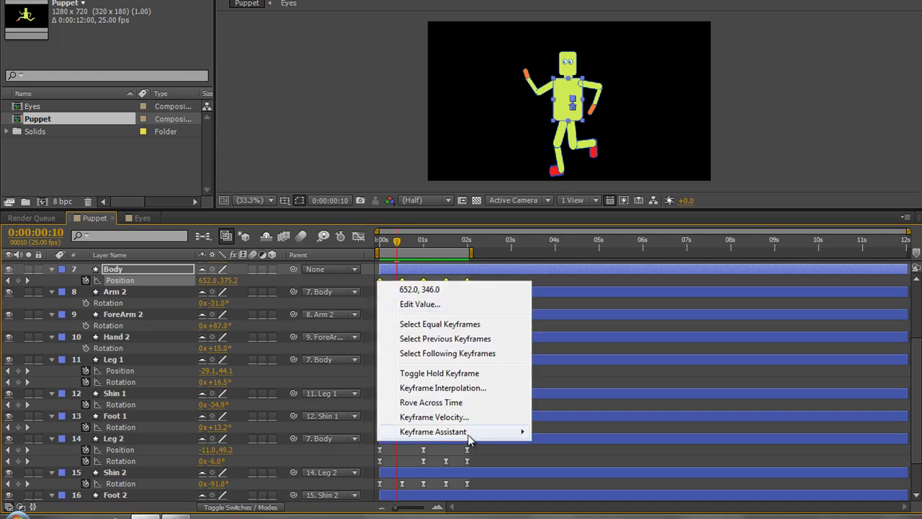
{"action": "mouse_move", "coordinate": [478, 432]}
{"action": "left_click", "coordinate": [575, 349]}
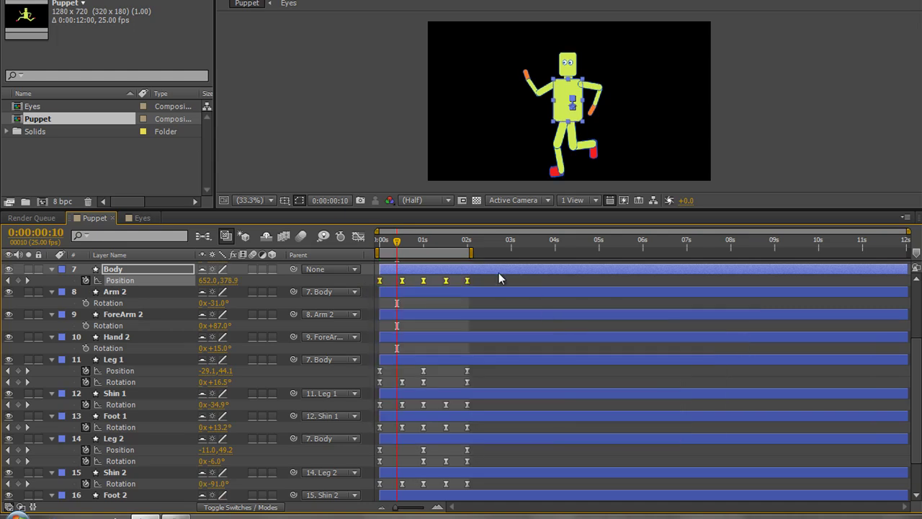
{"action": "left_click", "coordinate": [475, 242]}
{"action": "left_click_drag", "start_coordinate": [476, 275], "coordinate": [910, 308]}
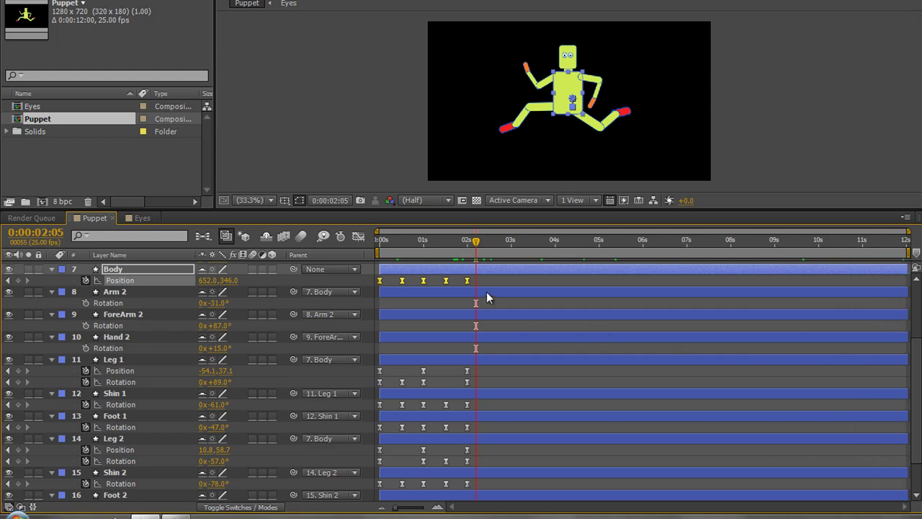
{"action": "key", "text": "Home"}
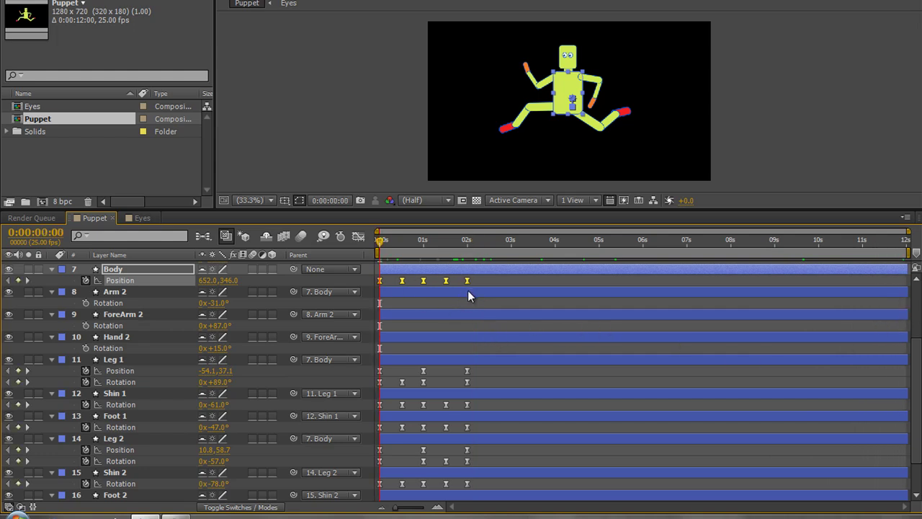